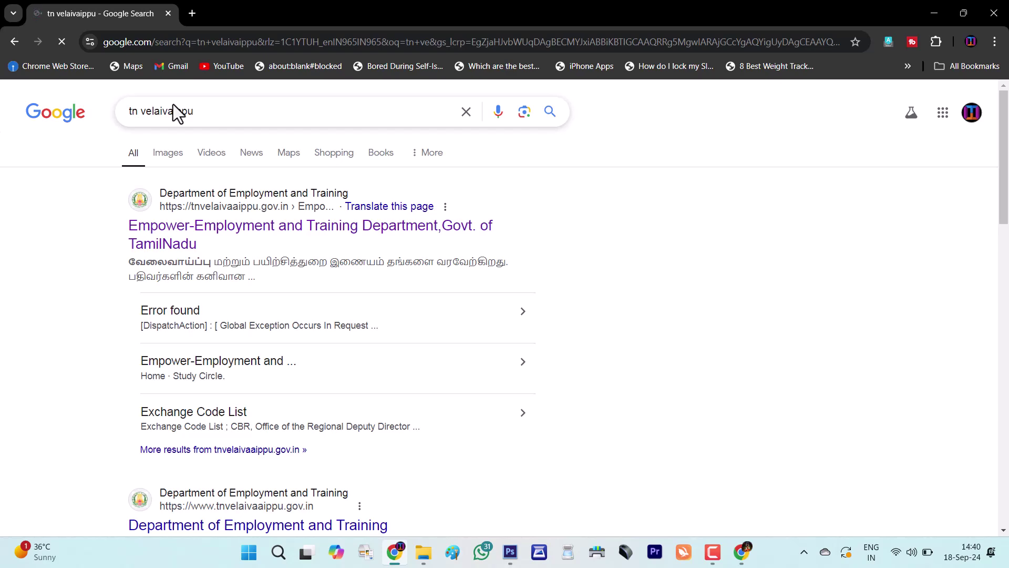
Open the Tamil Nadu Employment and Training Department portal from the search results and reach its login page.
left_click(214, 237)
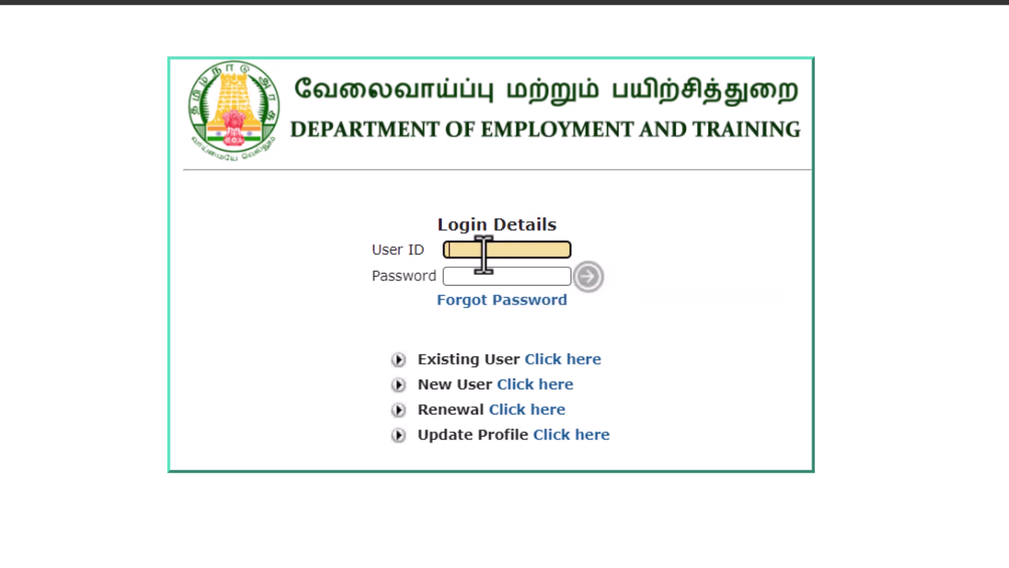
left_click_drag(398, 252, 408, 248)
left_click(398, 278)
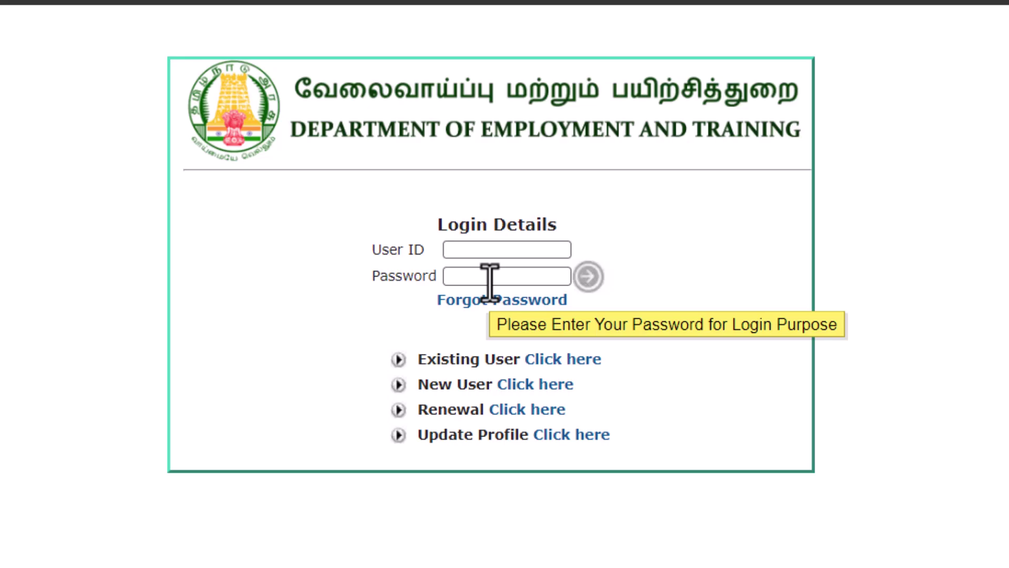
Open the forgotten-password form, examine its user ID, date of birth and new password fields, and return to the login page.
left_click(499, 300)
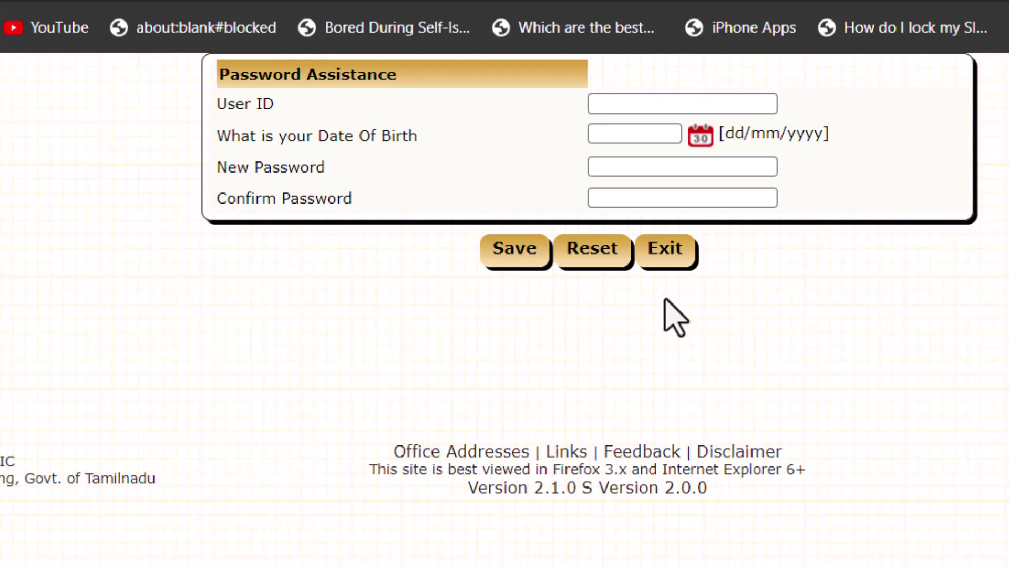
left_click(610, 104)
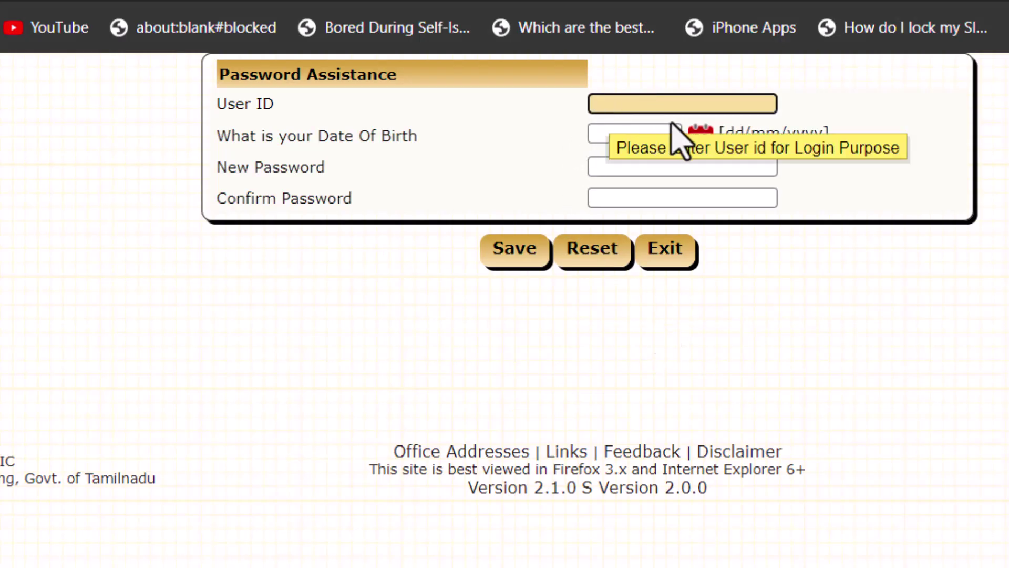
left_click(707, 140)
left_click(778, 142)
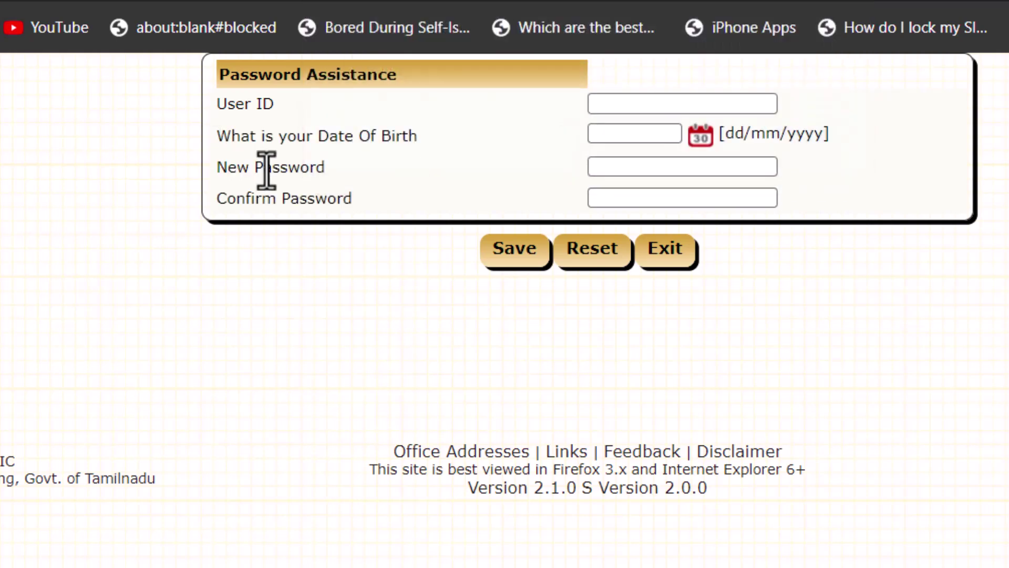
left_click(622, 168)
left_click(622, 194)
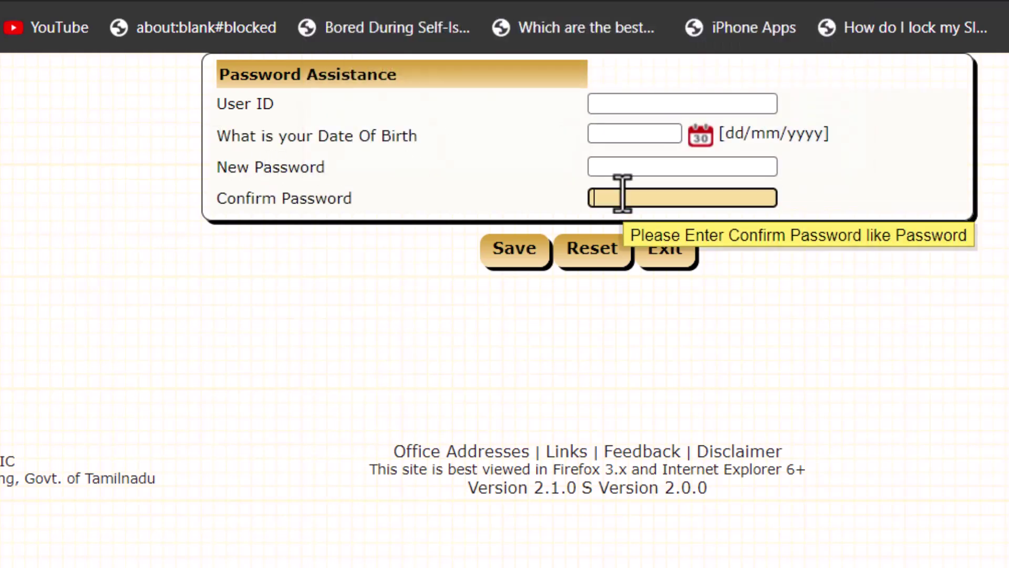
left_click(509, 258)
left_click(814, 146)
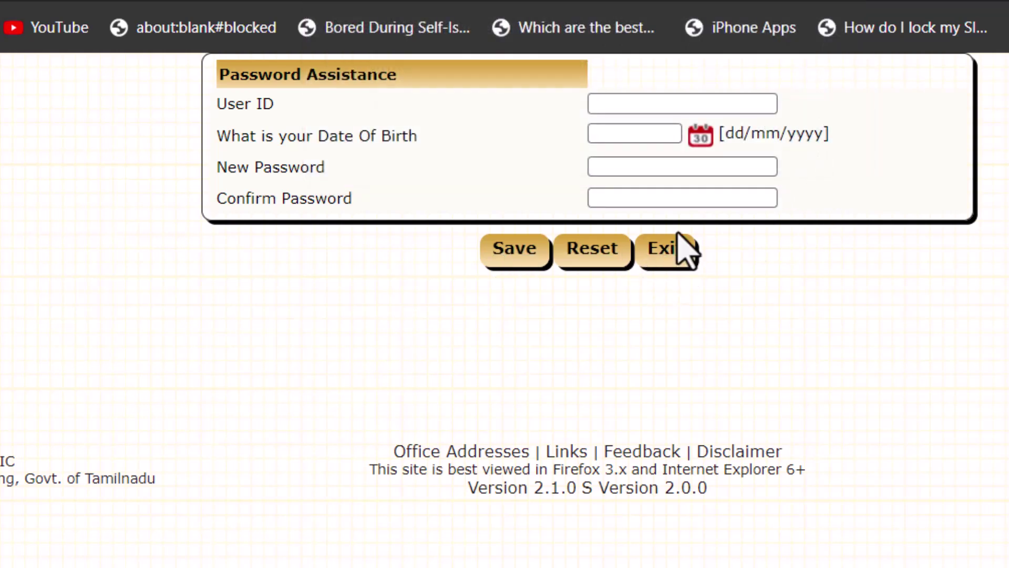
left_click(578, 253)
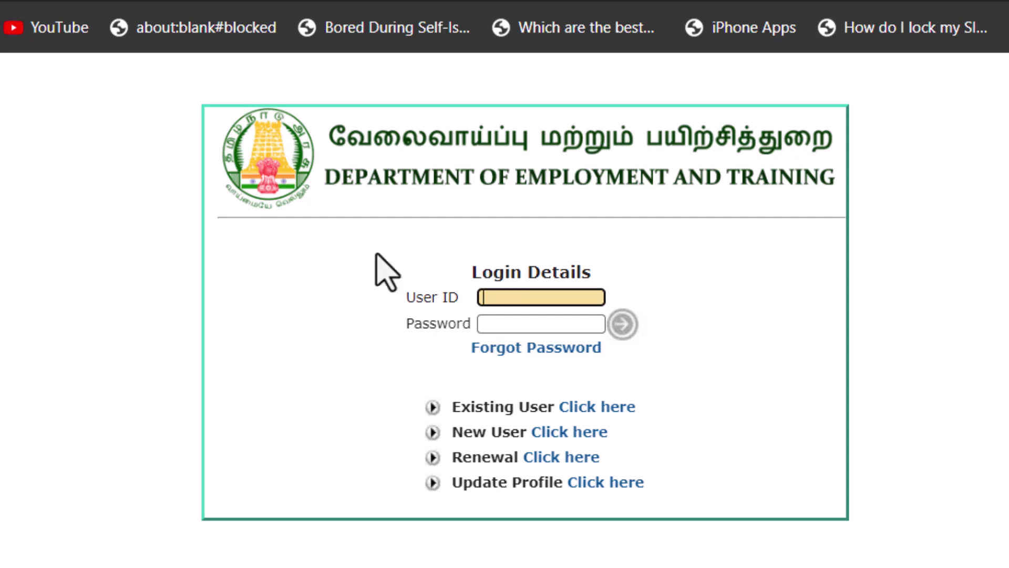
Open the Candidate Login form for existing users and examine its Exchange Code options.
left_click_drag(449, 407, 541, 405)
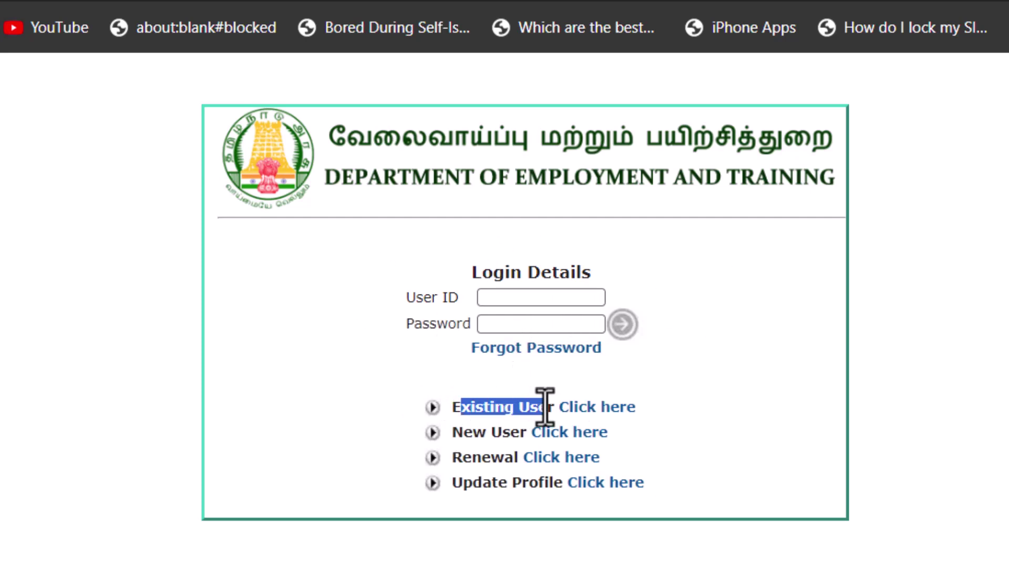
left_click(622, 406)
left_click(410, 245)
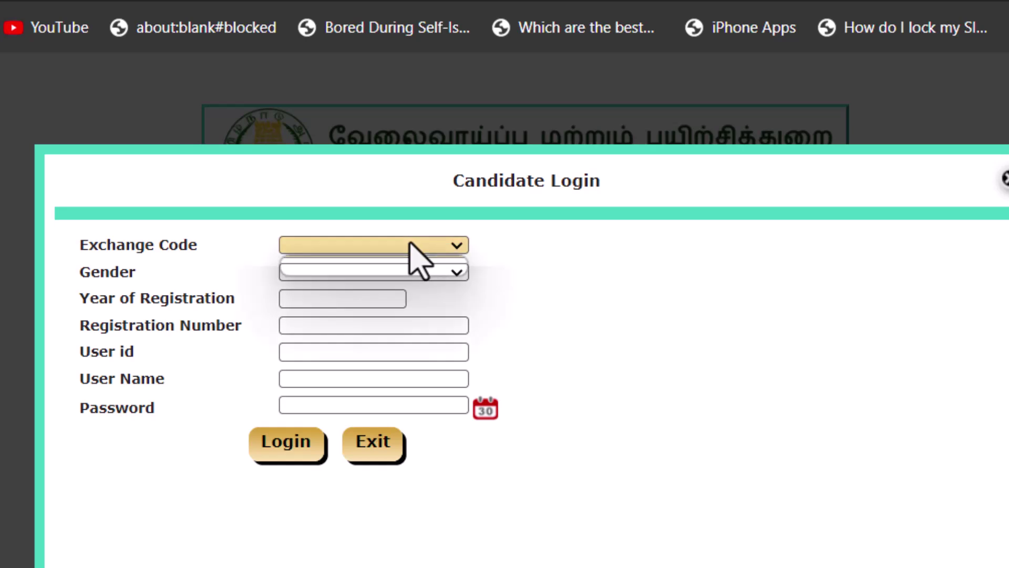
left_click(1004, 178)
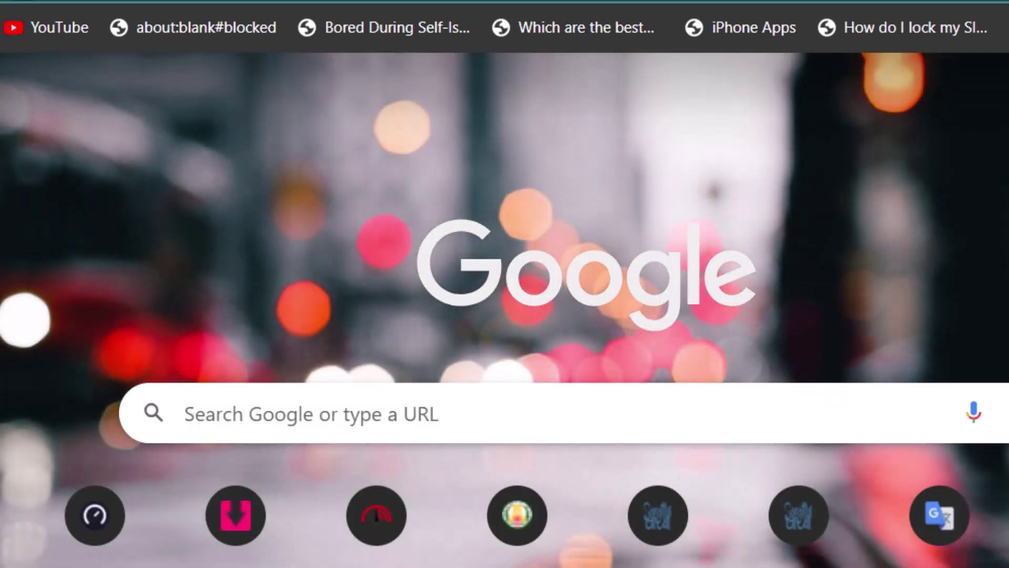
key("ctrl+l")
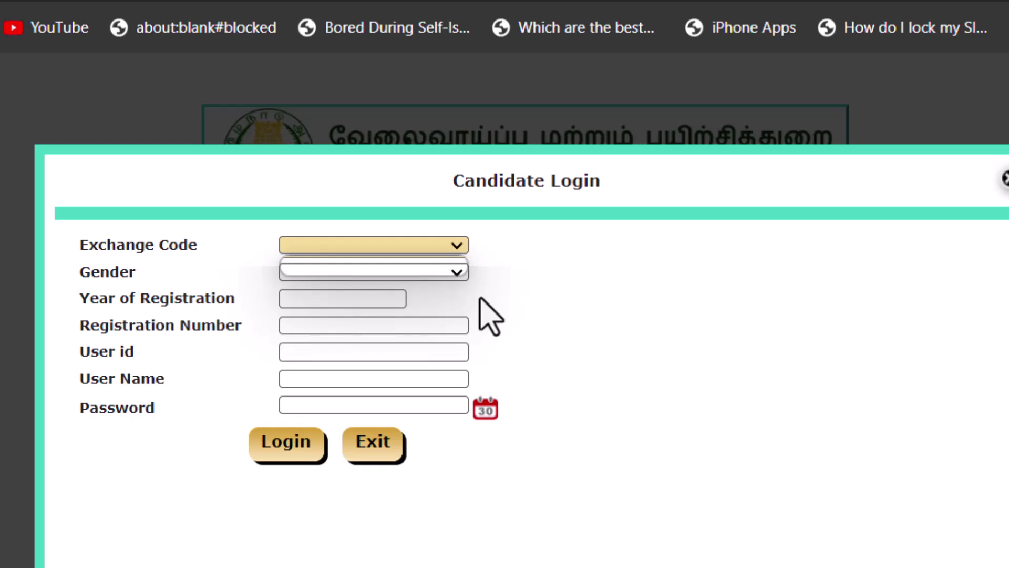
Try filling in the Candidate Login form with registration year 2024 and a registration number, and exit the form.
left_click(447, 271)
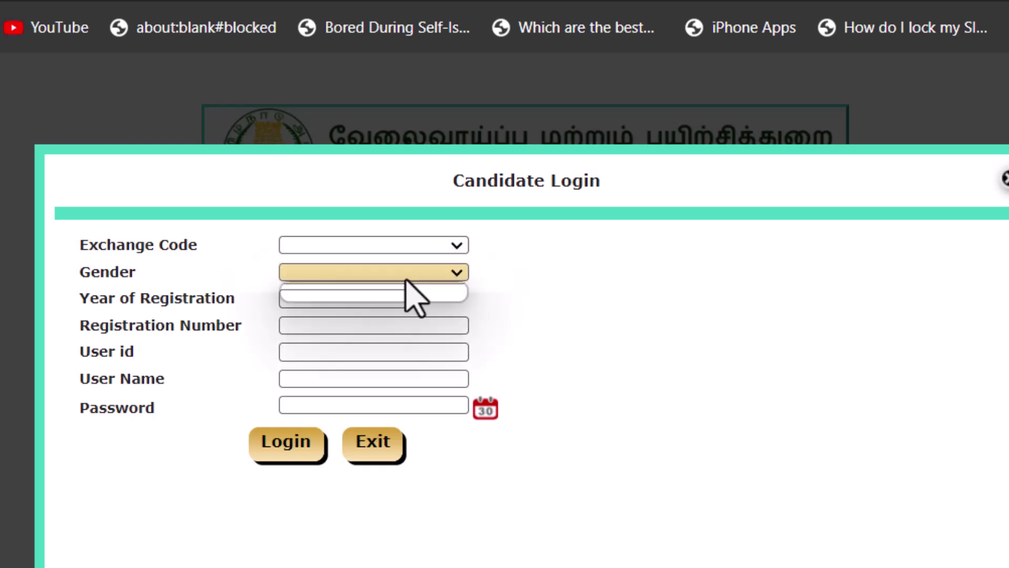
left_click(272, 311)
left_click(338, 305)
type("2024")
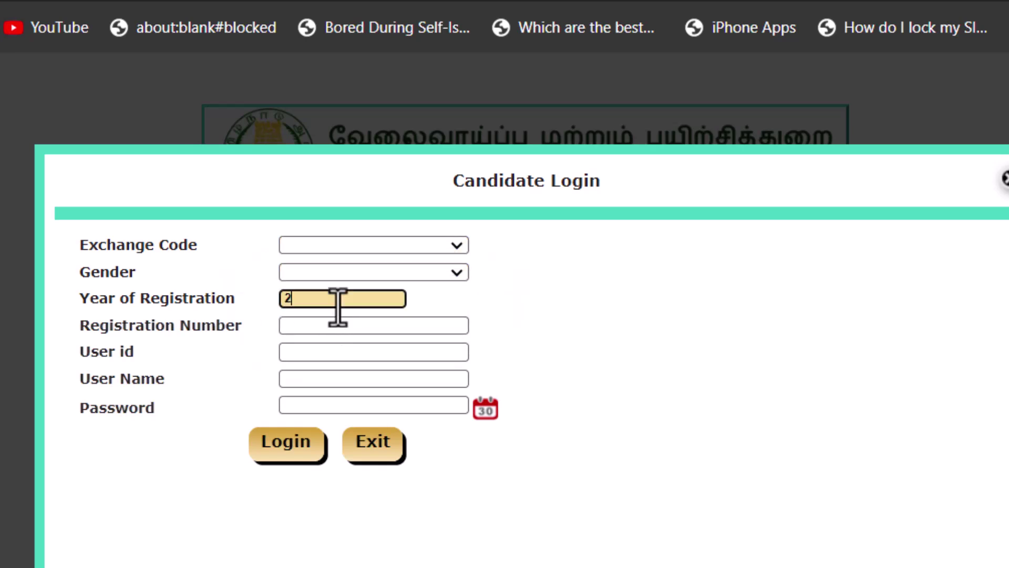
left_click(325, 330)
type("vld")
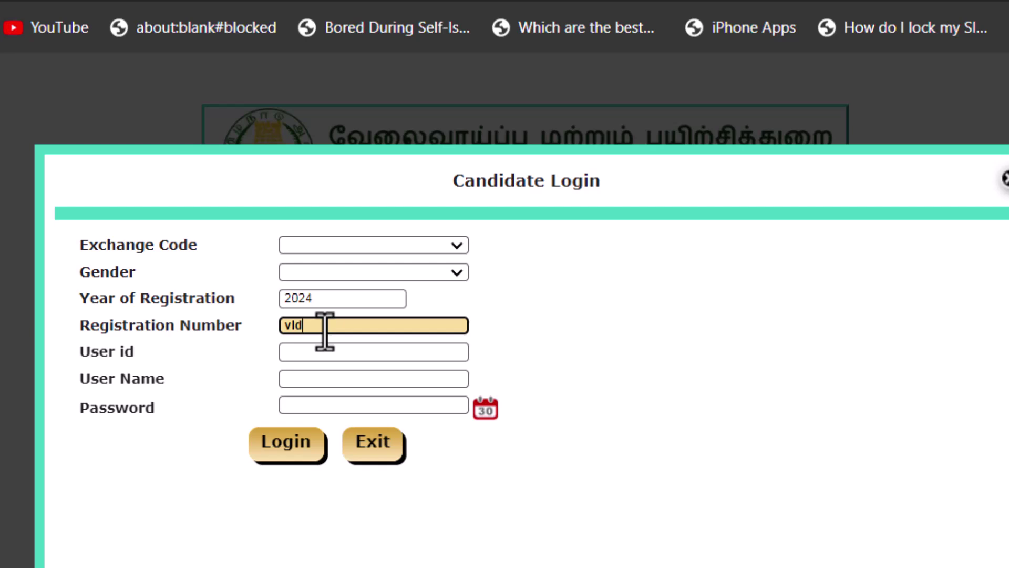
left_click(440, 359)
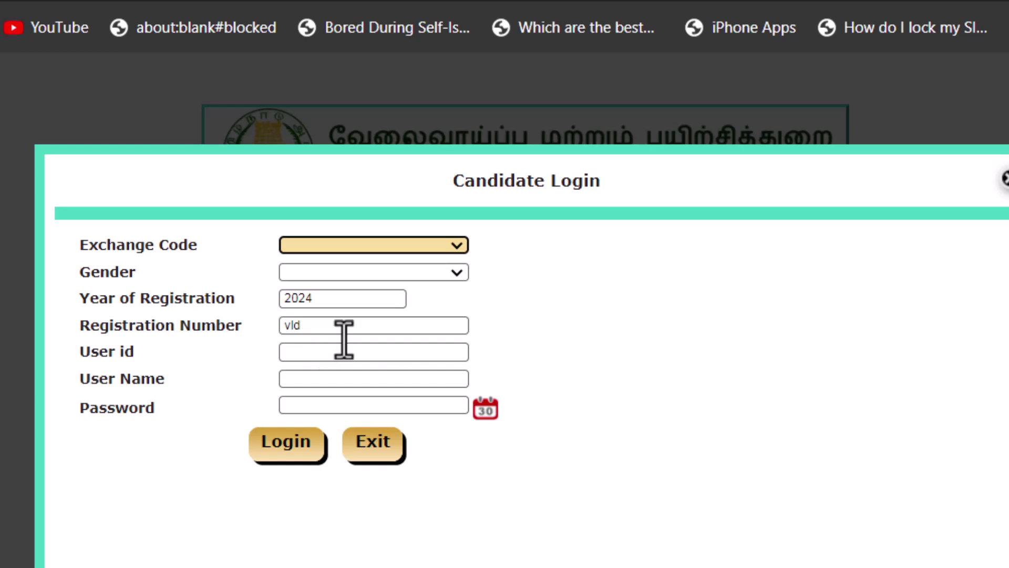
left_click(342, 404)
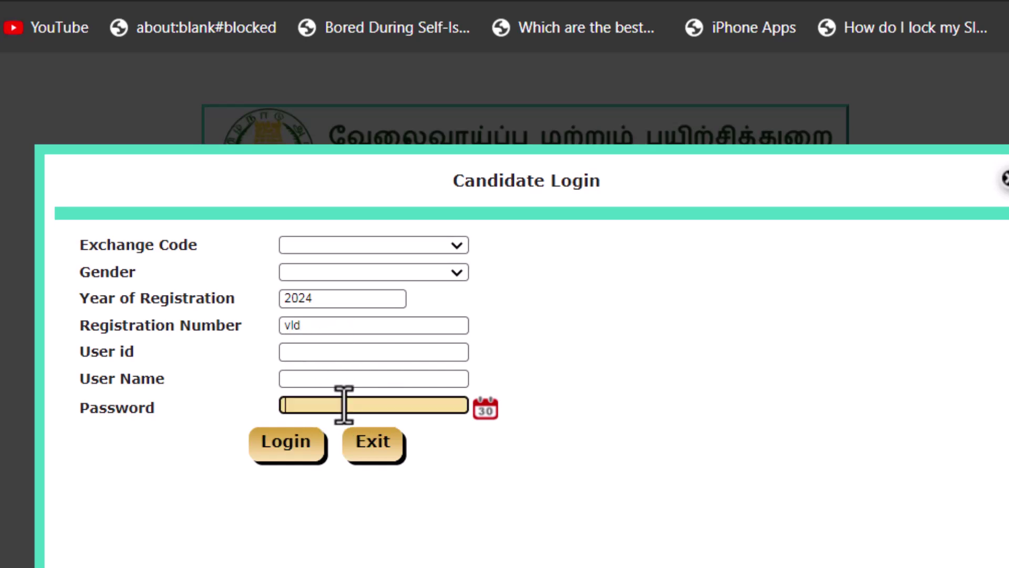
left_click(374, 450)
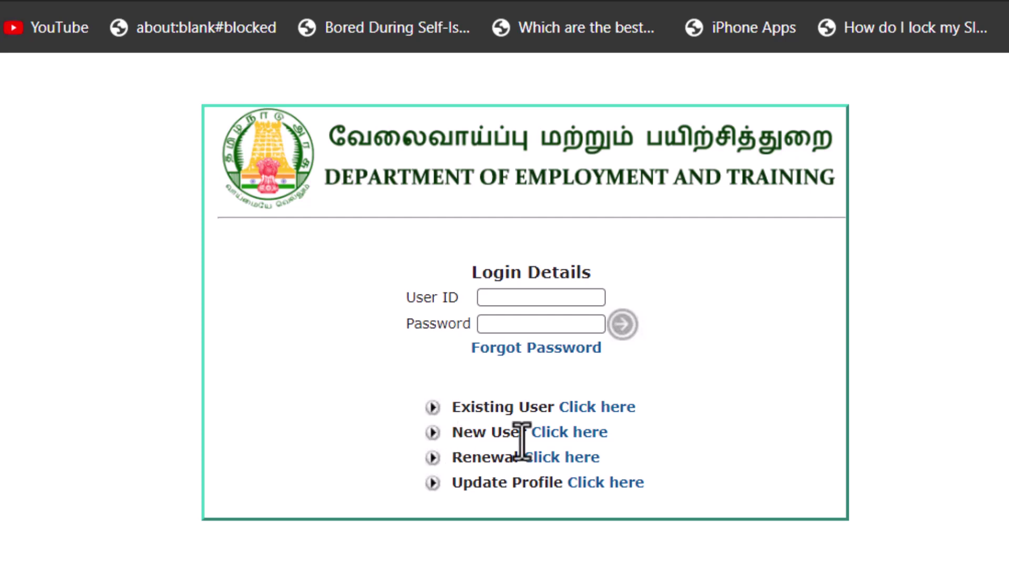
left_click_drag(435, 406, 587, 409)
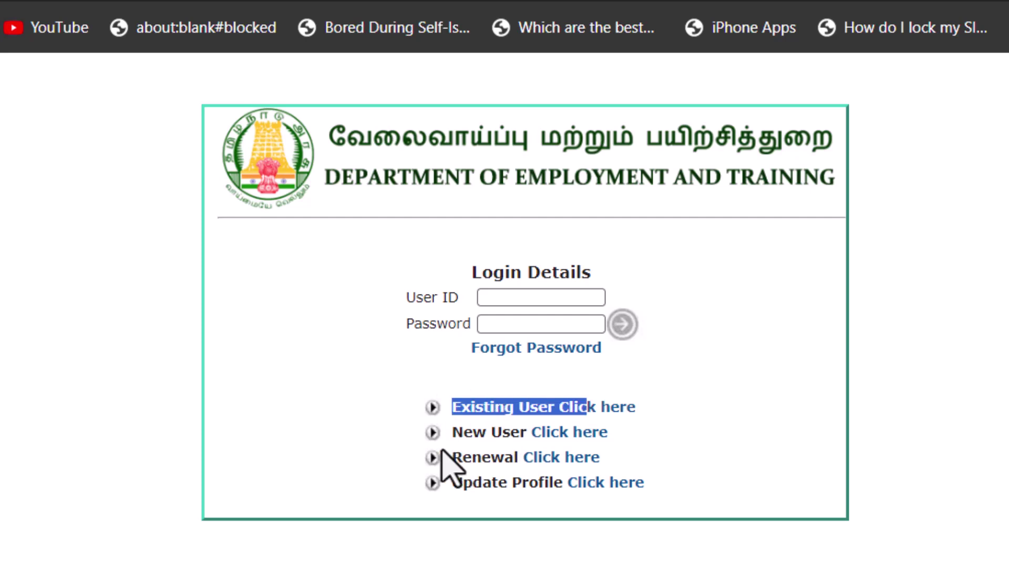
left_click_drag(448, 458, 594, 459)
left_click_drag(451, 482, 526, 481)
left_click(711, 541)
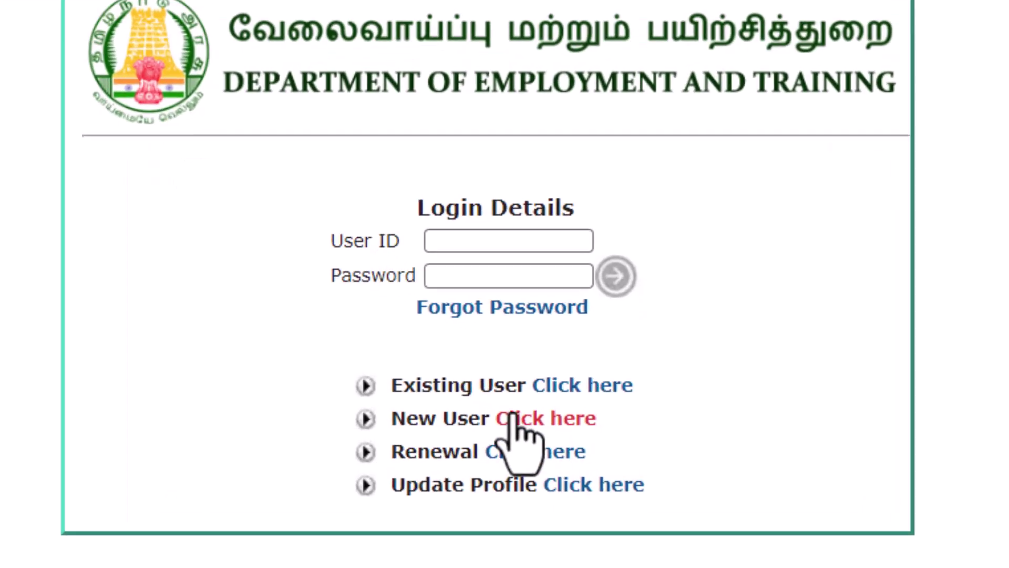
Start a new user registration and agree to the portal's terms and conditions.
left_click(512, 416)
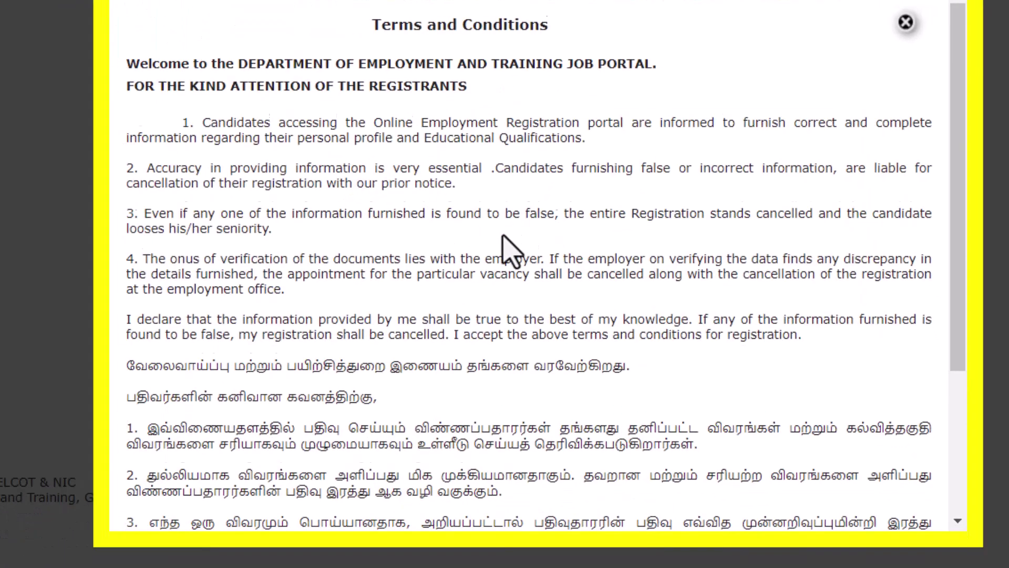
scroll(502, 235, "down", 4)
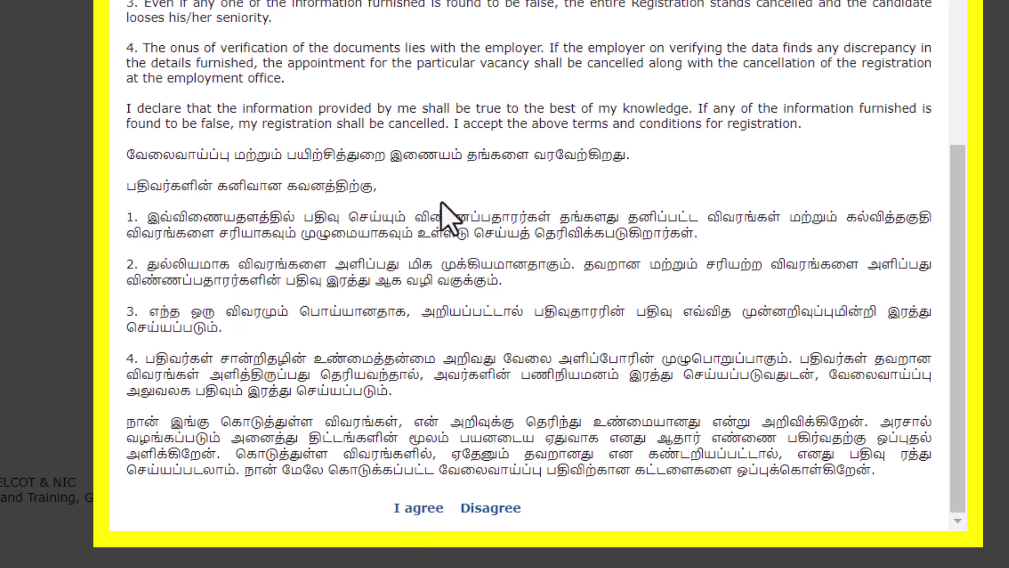
left_click(419, 508)
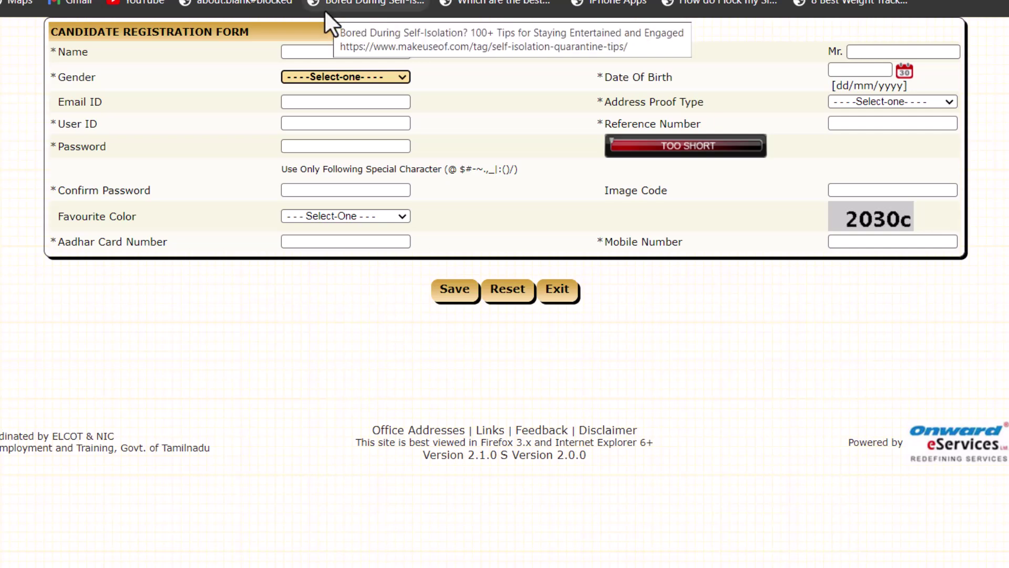
Set the gender to Male in the candidate registration form.
left_click(324, 51)
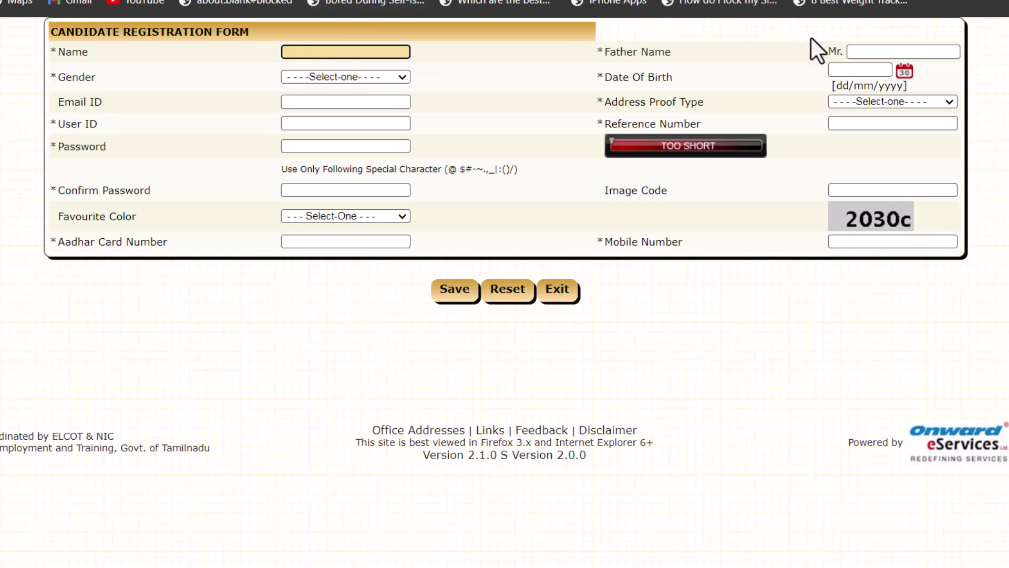
left_click(877, 52)
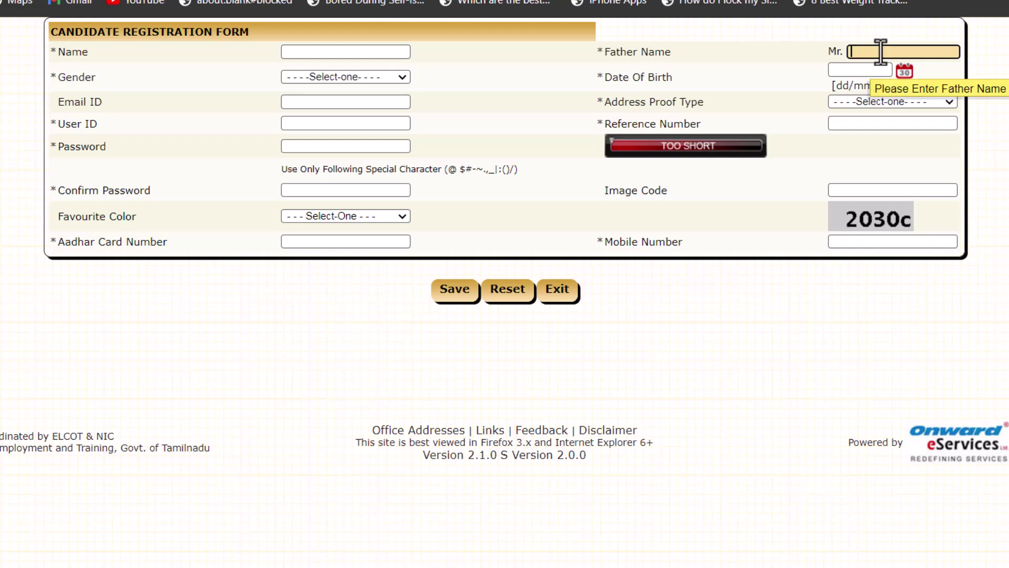
left_click(322, 77)
left_click(354, 139)
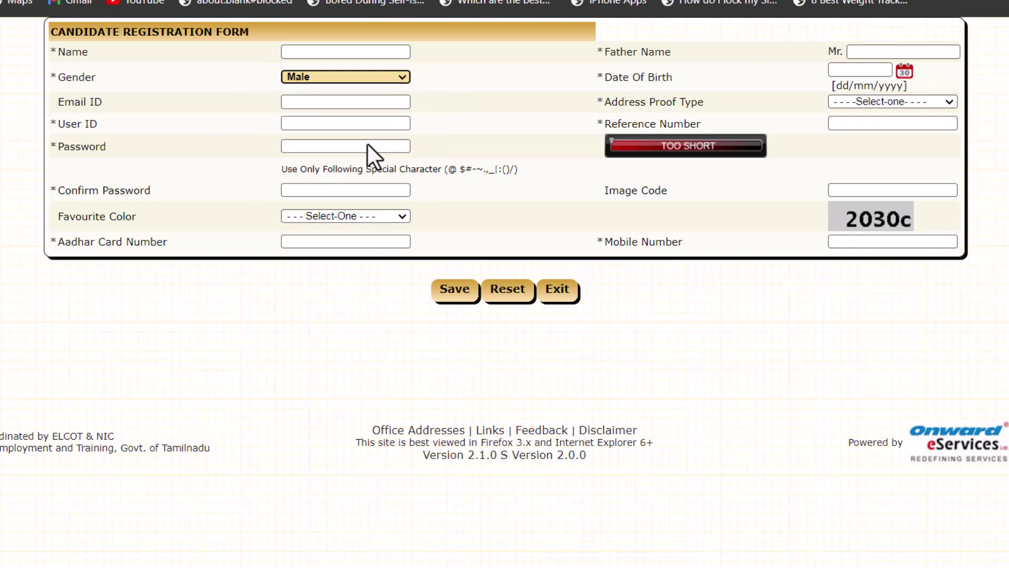
Set the address proof type to Aadhaar Number in the candidate registration form.
key("Tab")
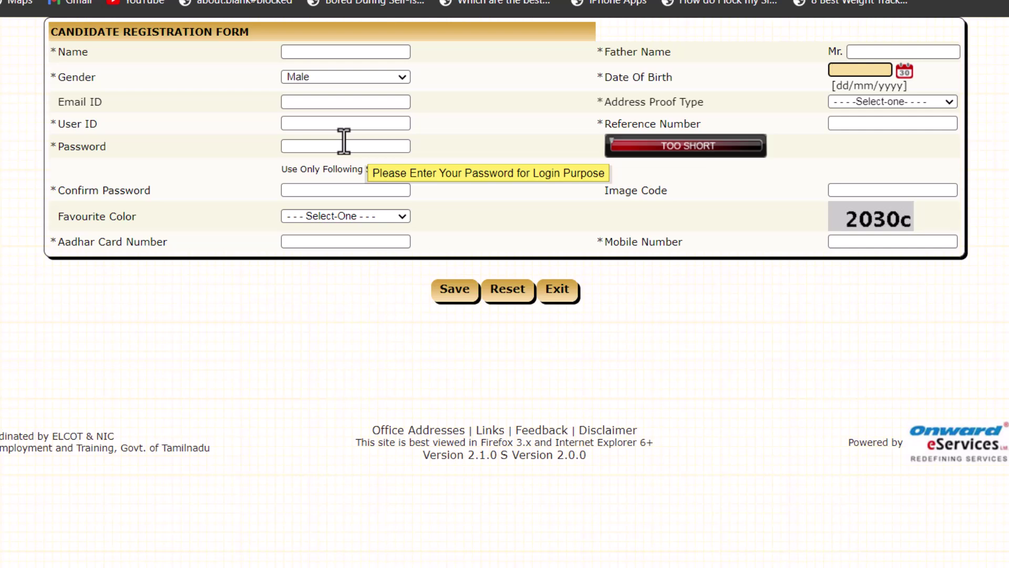
key("Tab")
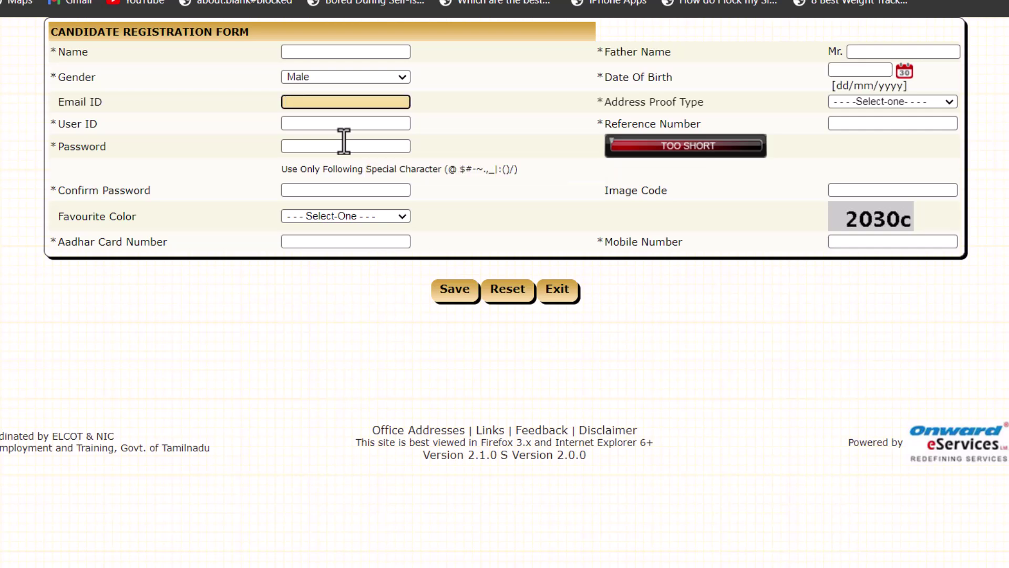
key("Tab")
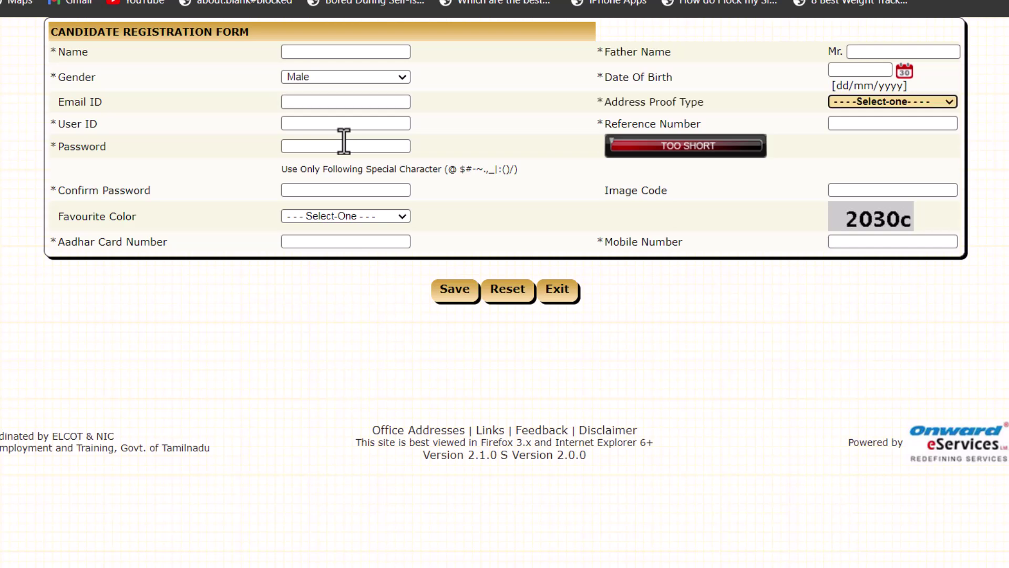
left_click(862, 110)
left_click(865, 103)
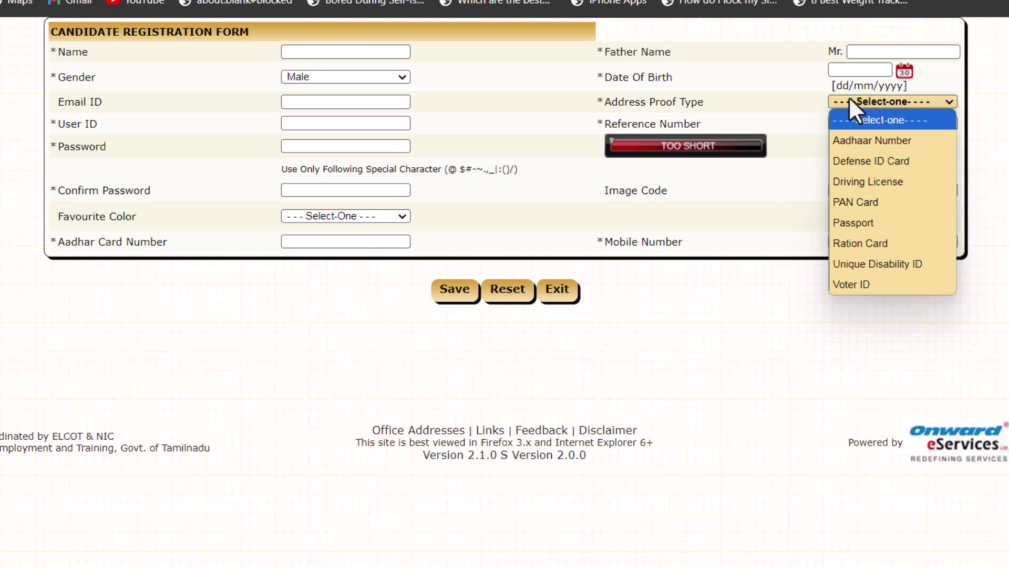
left_click(850, 100)
left_click(856, 105)
left_click(863, 141)
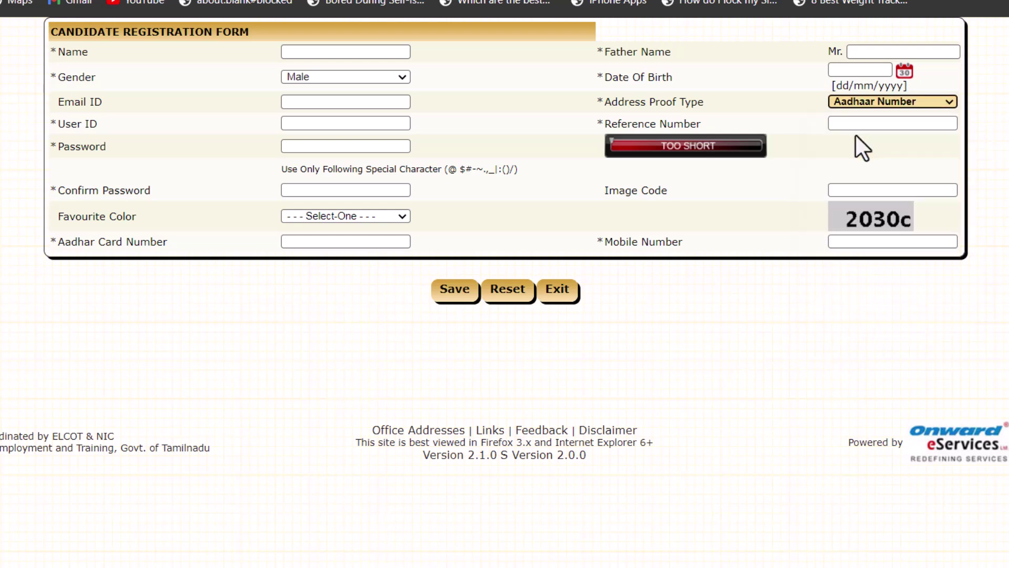
Try entering a user ID in the candidate registration form and move on to the reference number field.
key("Tab")
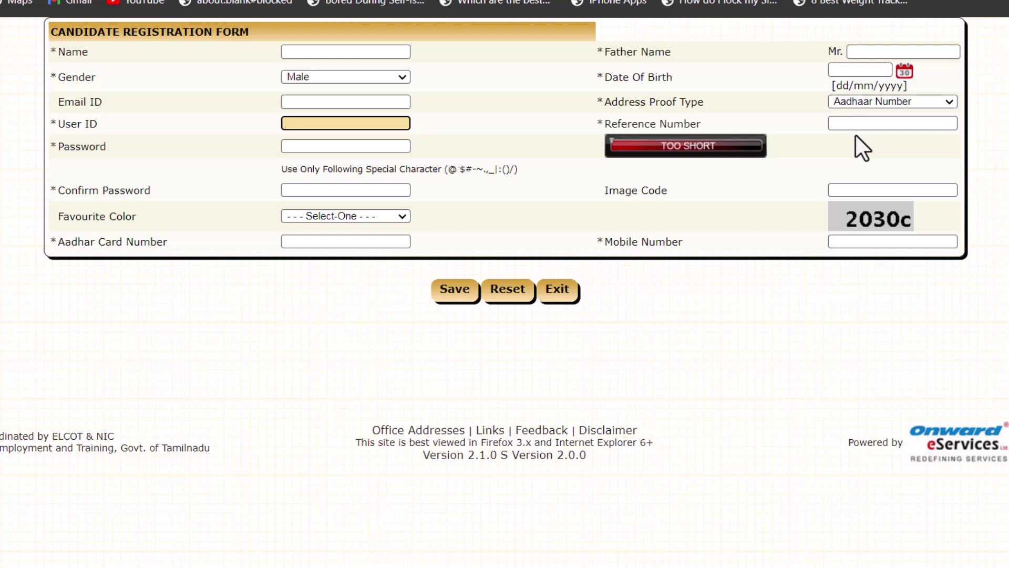
type("ilkj")
key("BackSpace")
key("BackSpace")
type("_202")
key("Return")
key("Return")
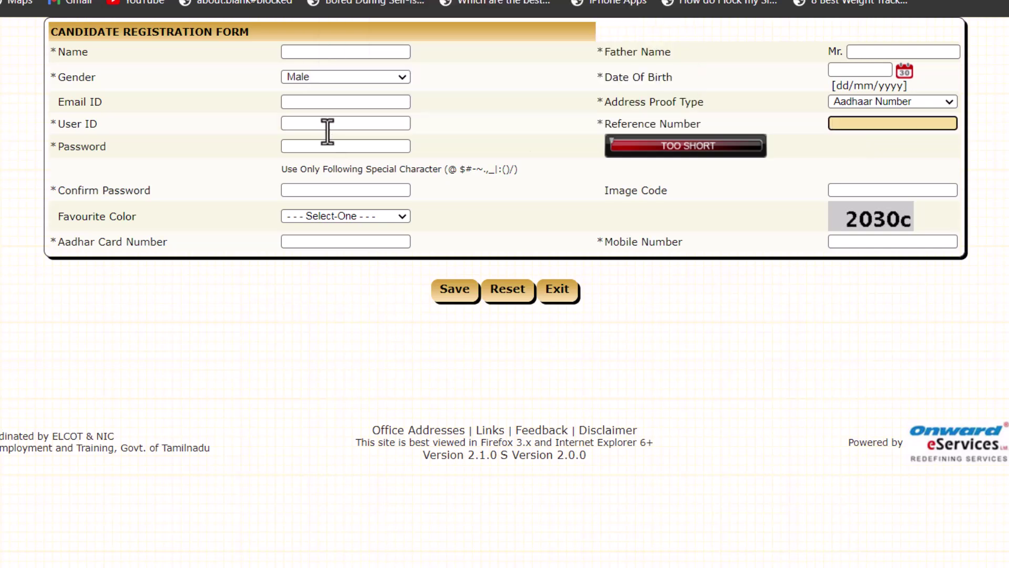
left_click(329, 129)
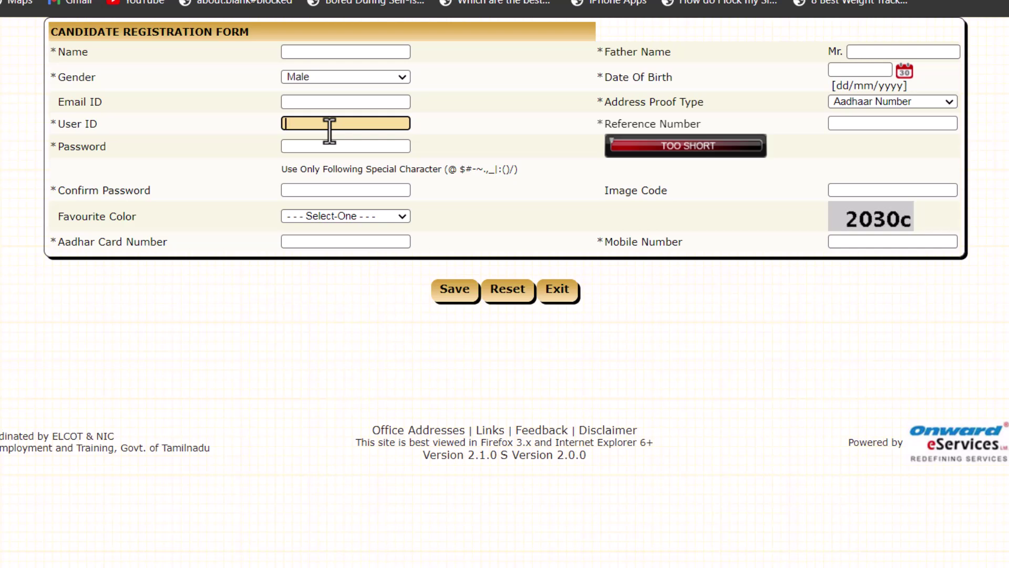
key("Tab")
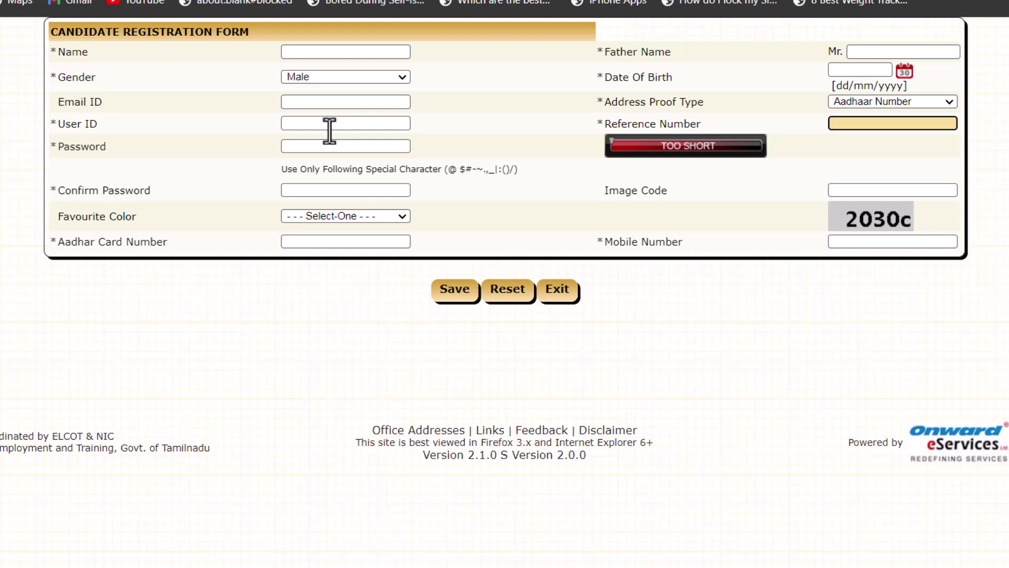
Go through the remaining candidate registration fields, from password and image code to favourite color, Aadhar card number and mobile number.
key("Tab")
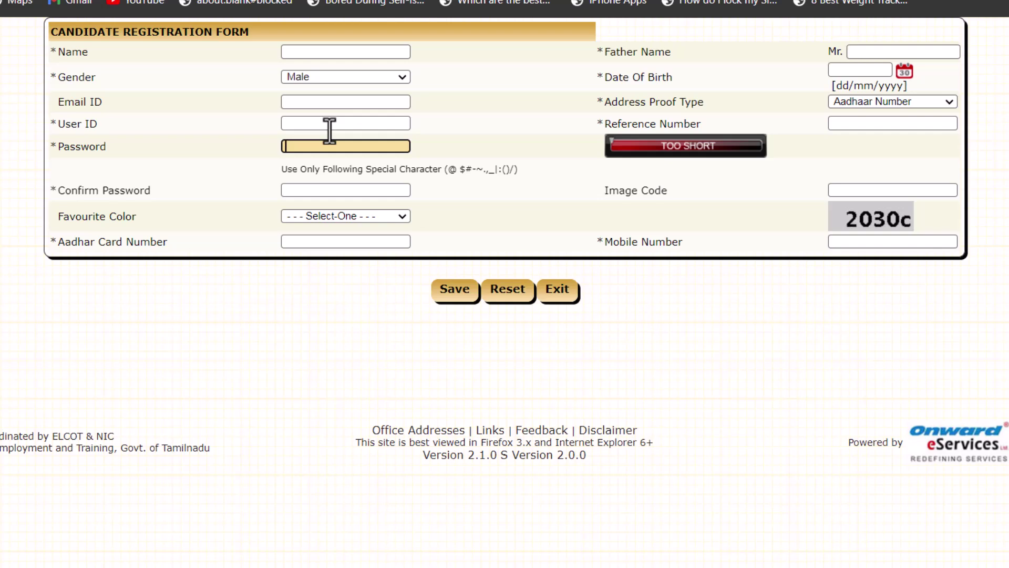
key("Tab")
left_click(654, 83)
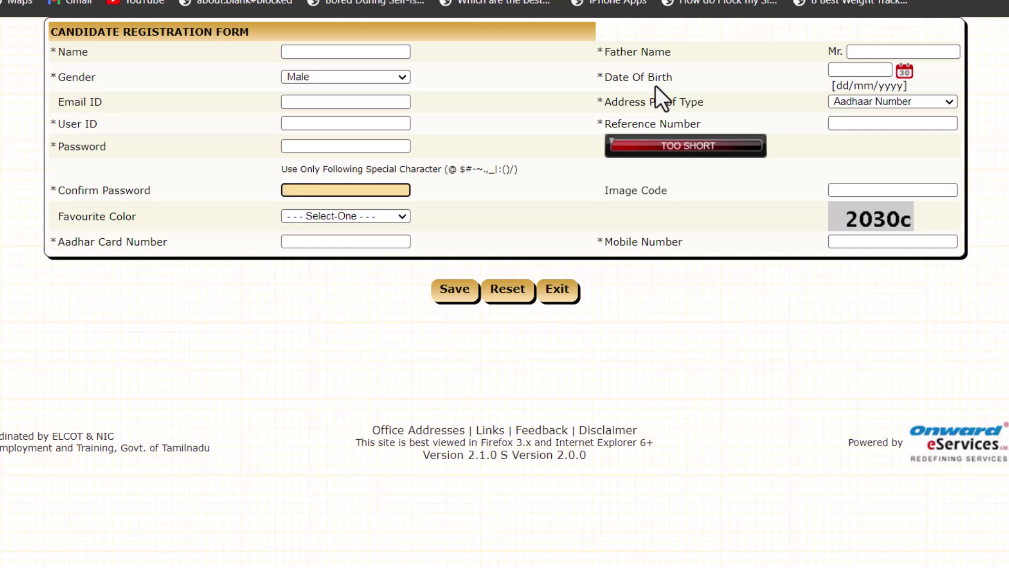
key("Tab")
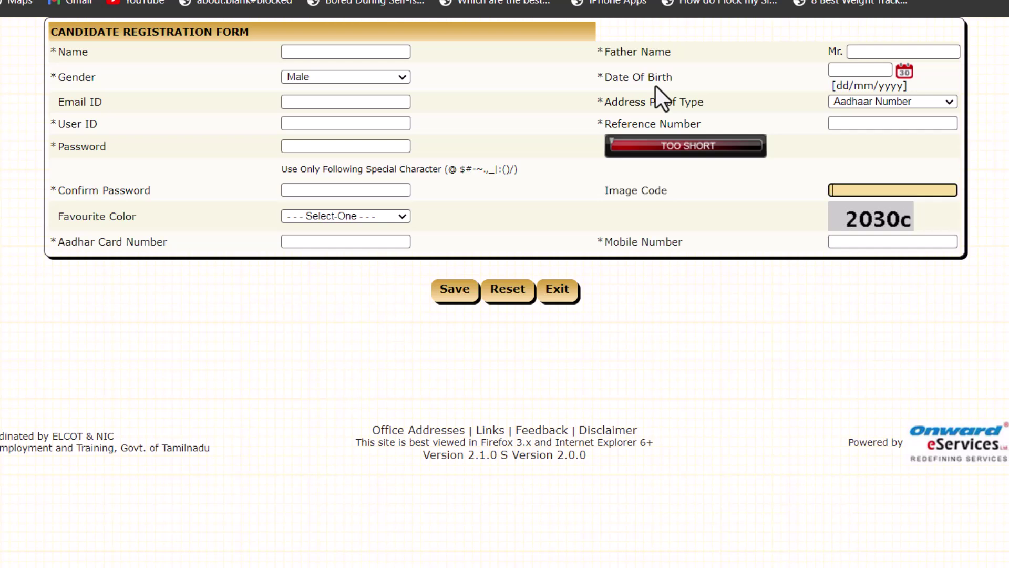
key("Tab")
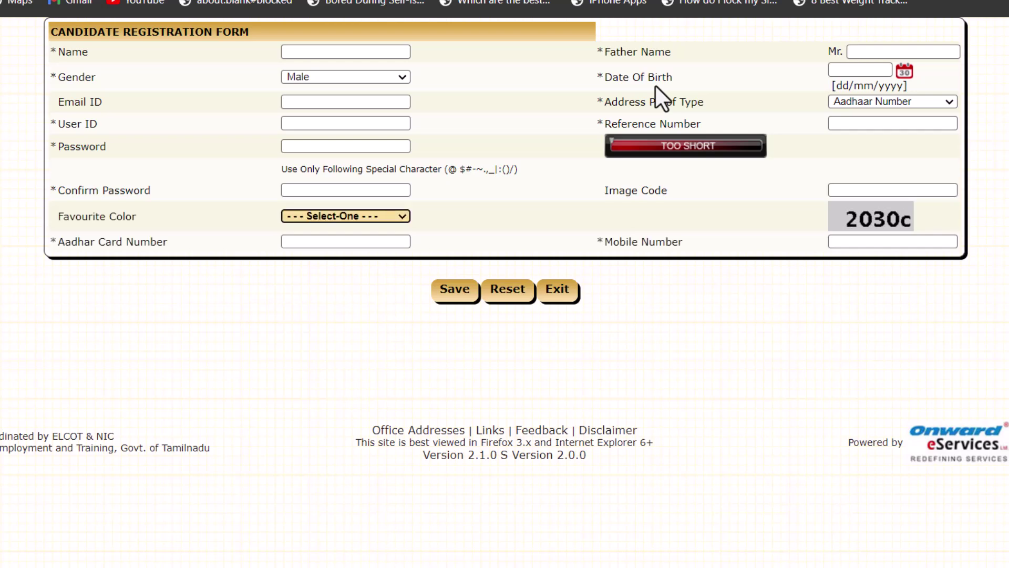
key("Tab")
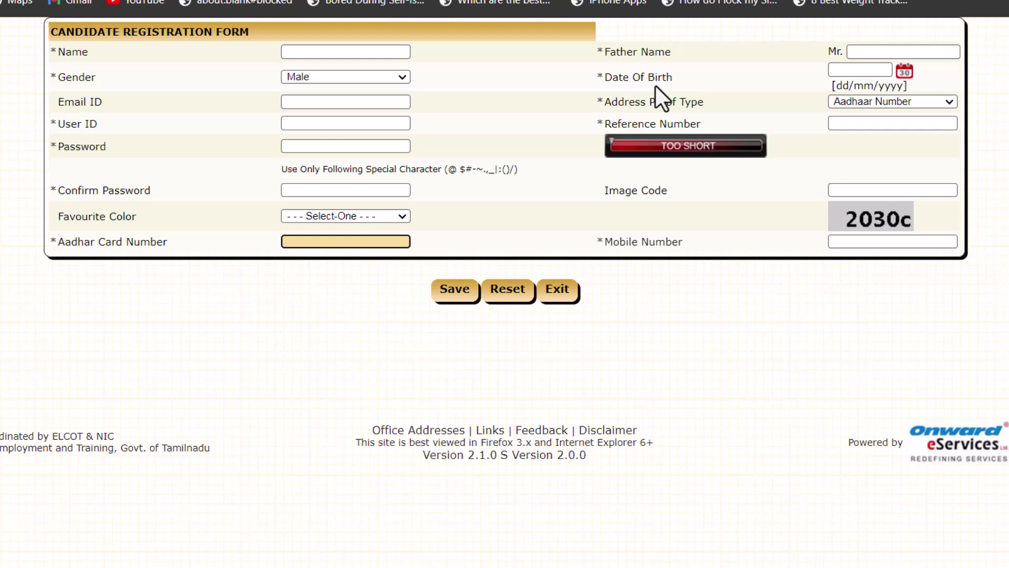
key("Tab")
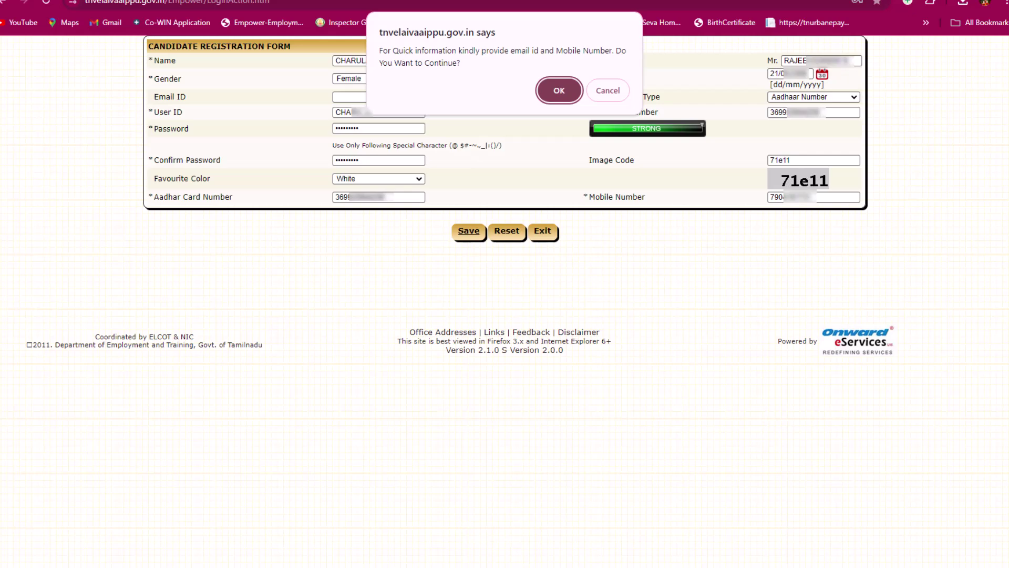
Confirm saving the completed candidate registration form without an email ID.
key("Return")
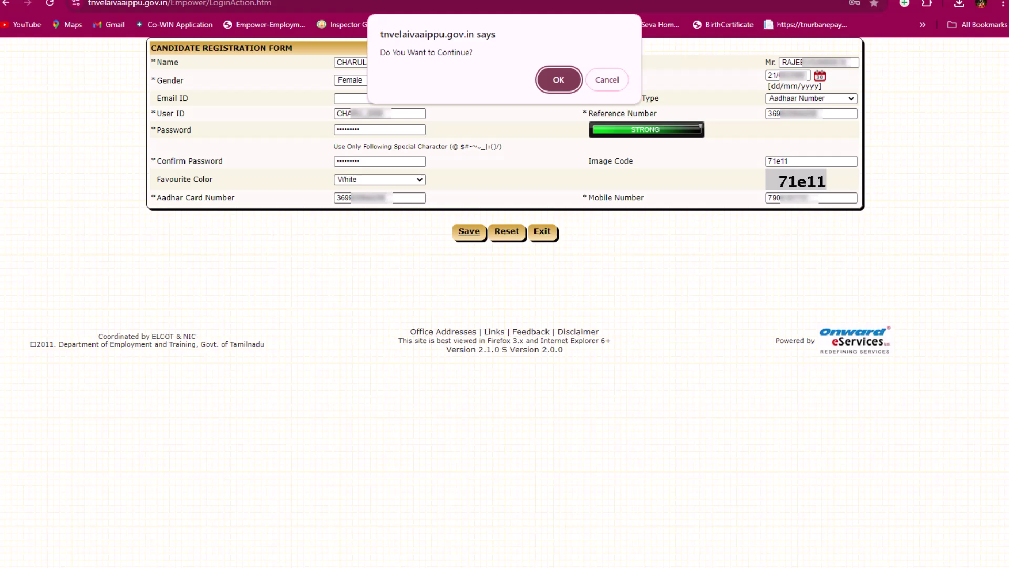
key("Return")
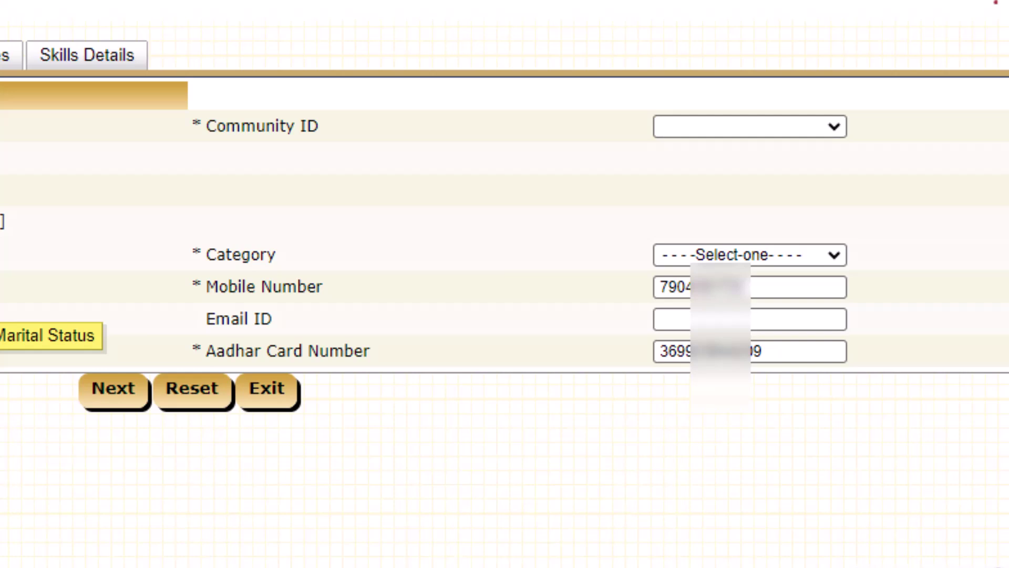
Open the community ID choices in the personal details, and set the employment office to District Employment and Career Guidance Centre-Tirupathur in the contact details.
left_click(749, 126)
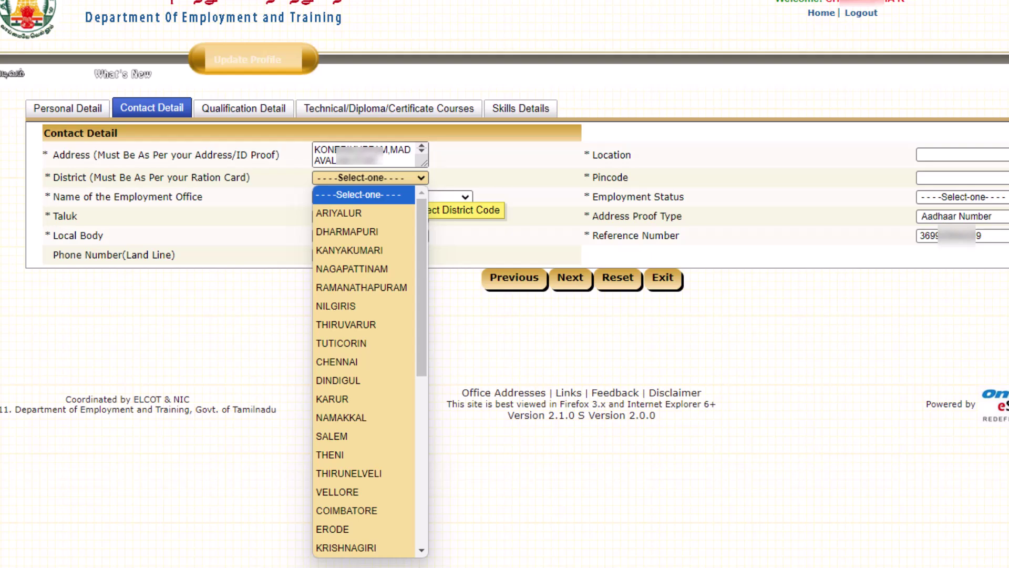
left_click(394, 196)
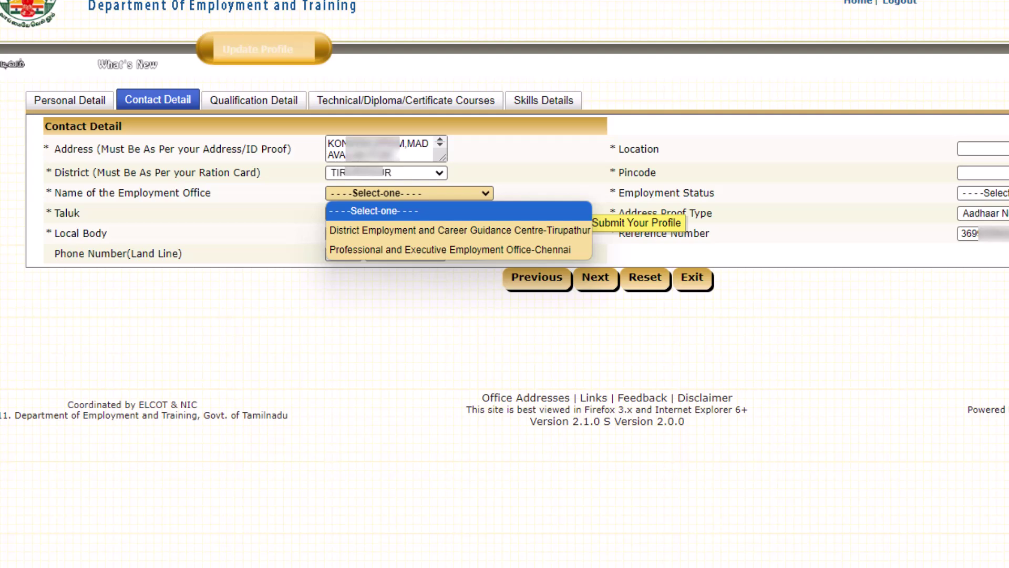
left_click(460, 231)
left_click(385, 212)
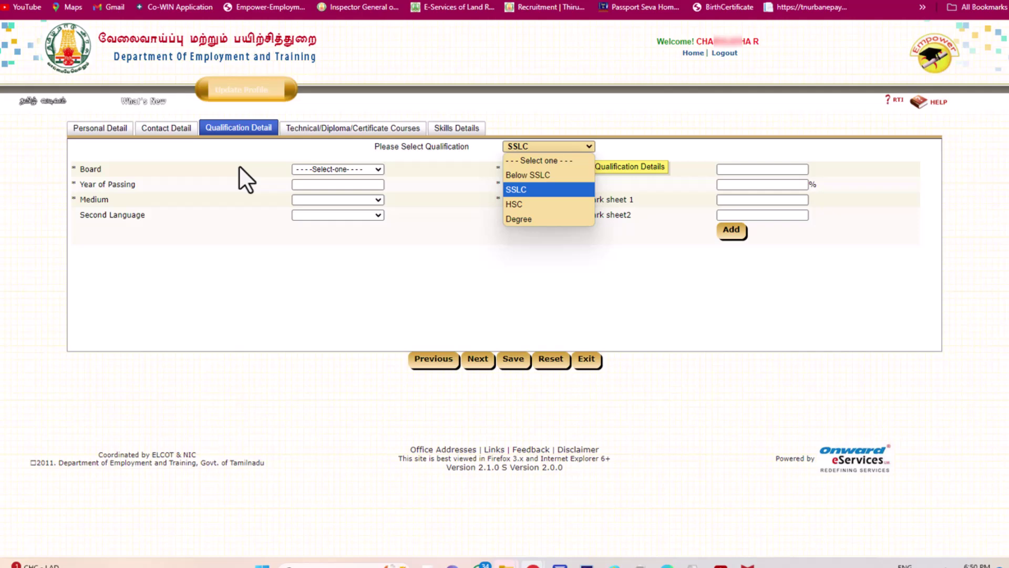
Choose SSLC as the qualification, with State Board as the board and 2024 as the year of passing.
key("Return")
key("Tab")
key("alt+Down")
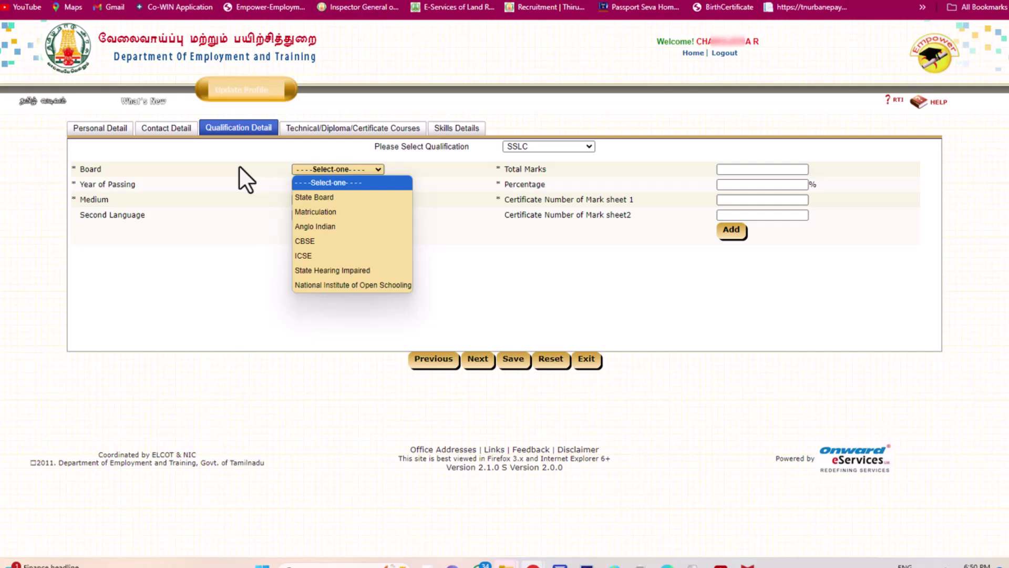
key("Down")
key("Return")
key("Tab")
type("2024")
Set the SSLC medium to Tamil and submit the qualification details with the marks and mark sheet certificate number filled in.
key("Tab")
key("alt+Down")
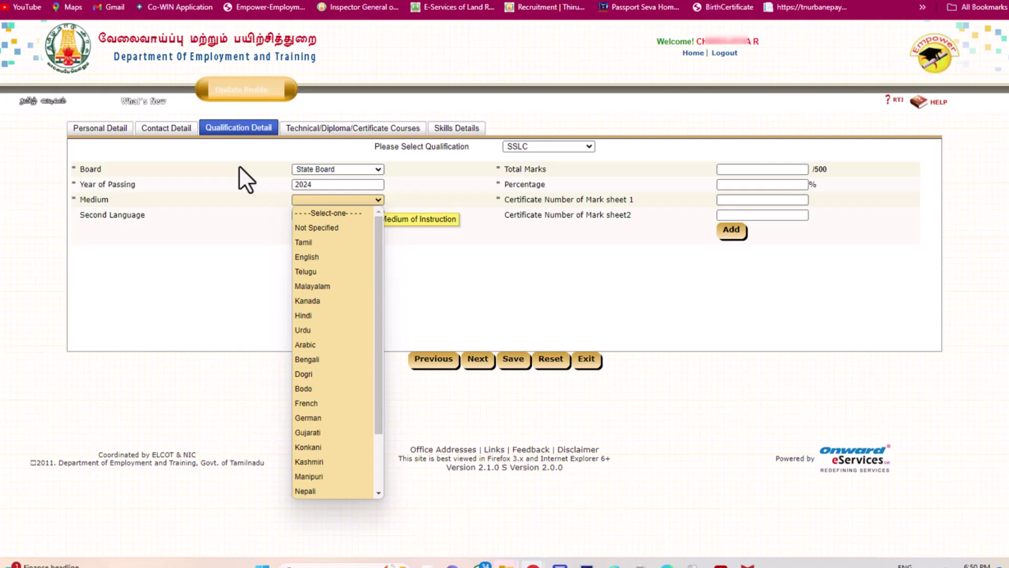
key("Down")
key("Down")
key("Return")
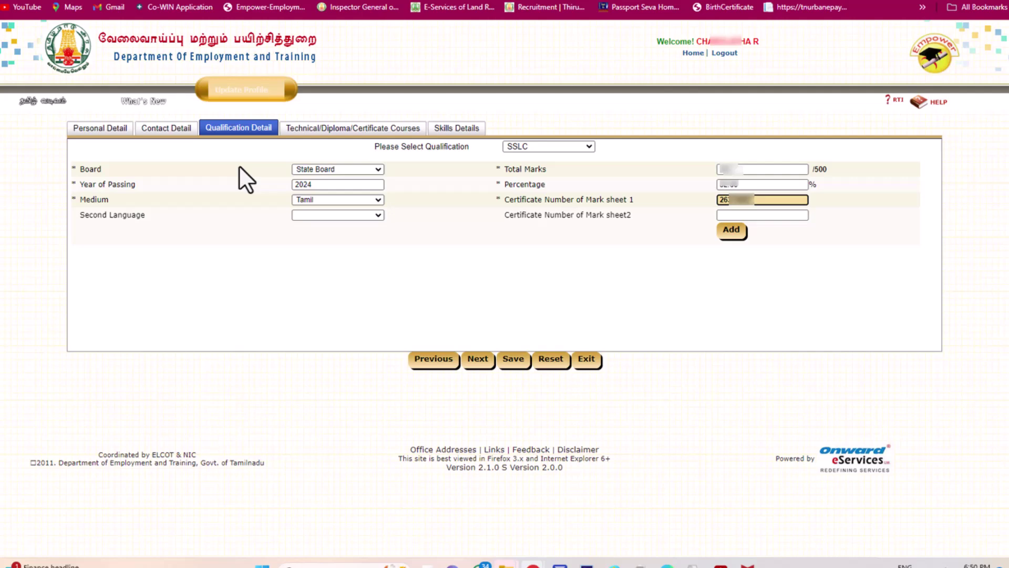
key("Return")
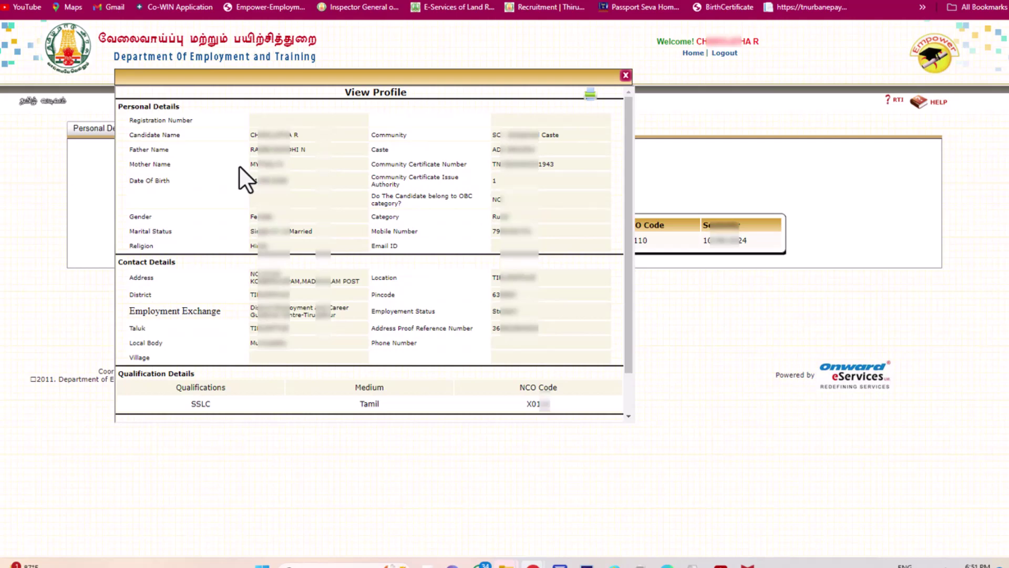
Review the candidate's profile summary and confirm printing the ID card.
scroll(239, 166, "down", 2)
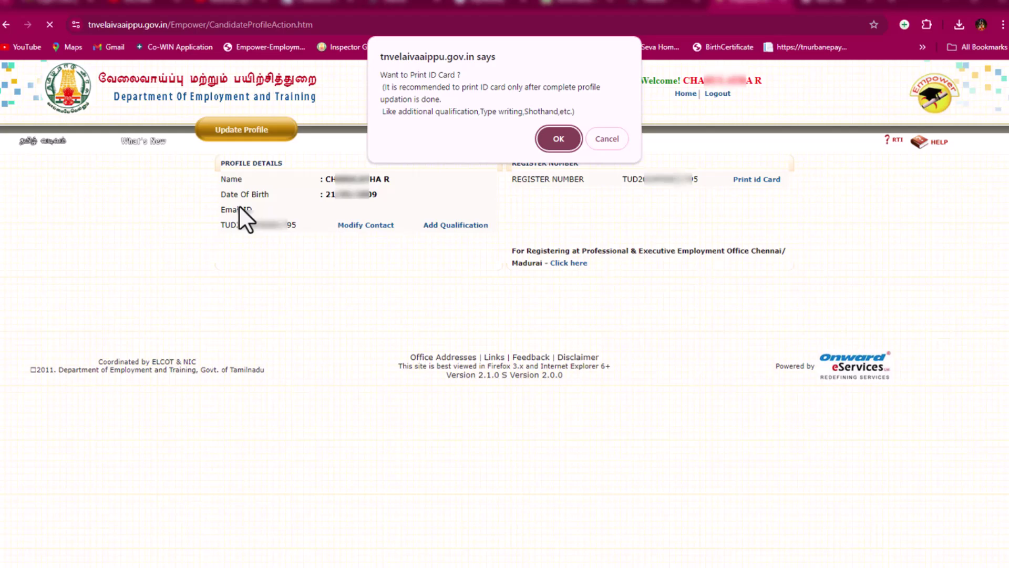
key("Return")
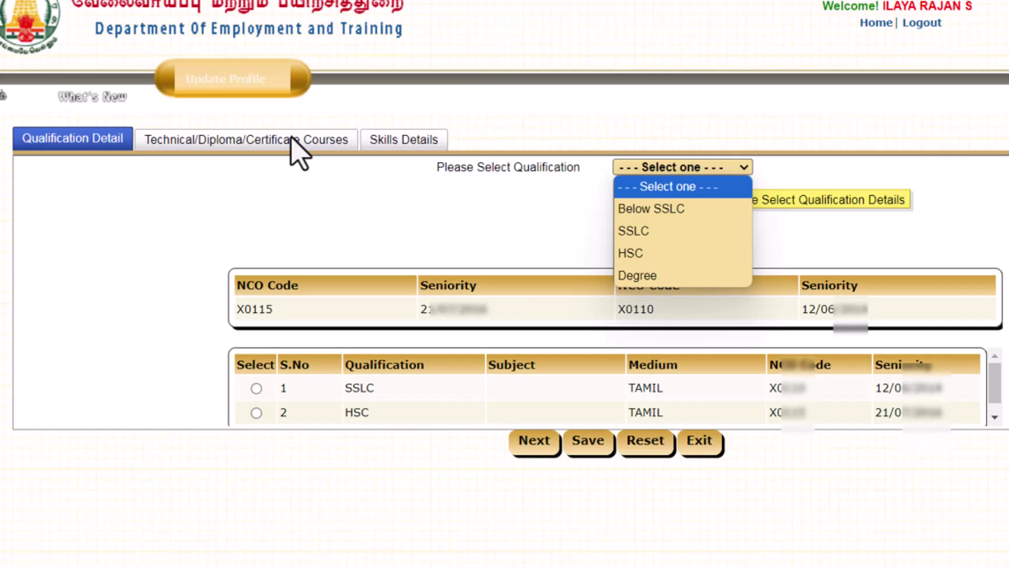
Select Degree as an additional qualification and examine its entry fields and the educational qualification choices.
left_click(637, 275)
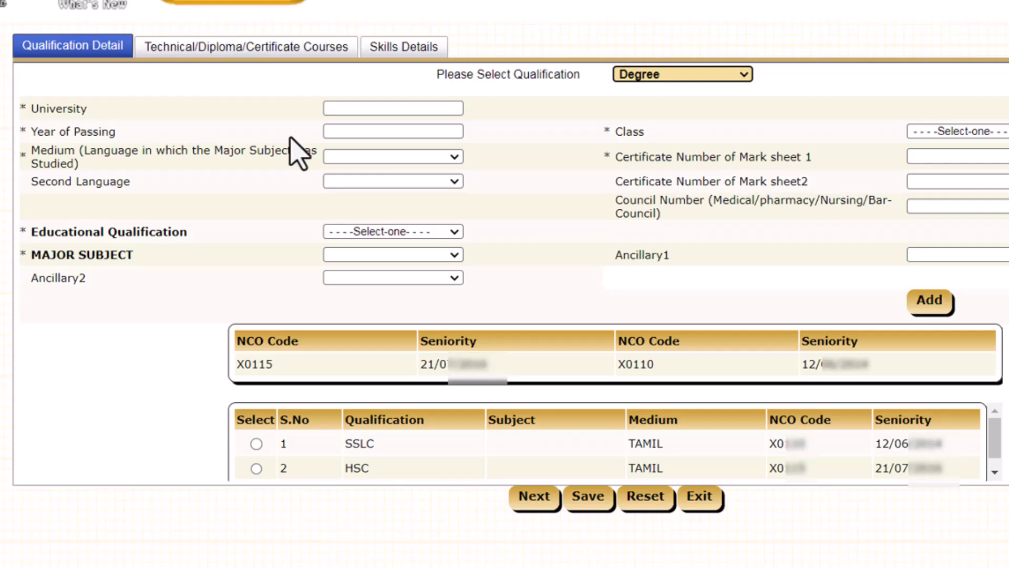
scroll(298, 154, "up", 2)
key("alt+Down")
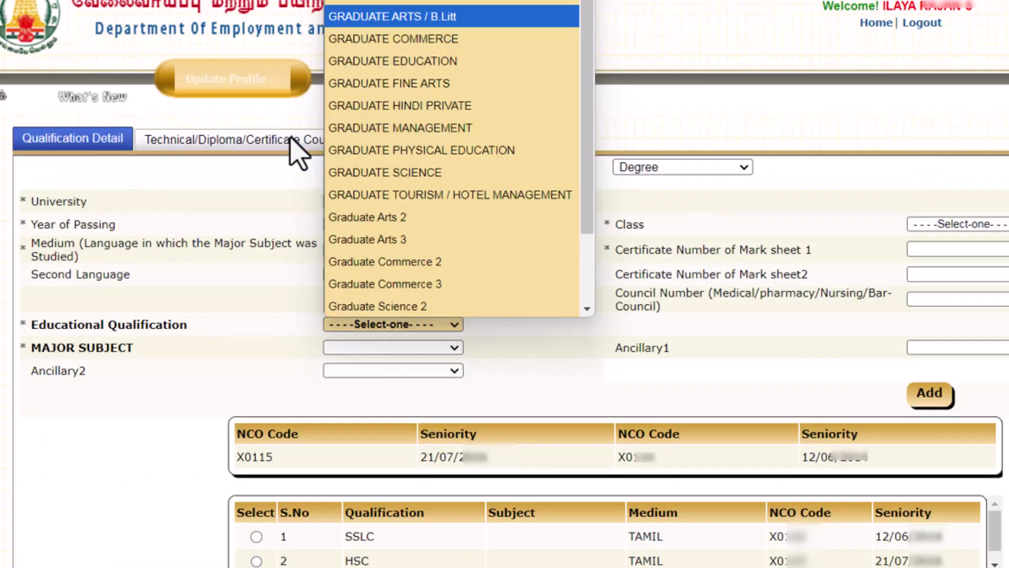
left_click(297, 154)
left_click(290, 138)
left_click(297, 153)
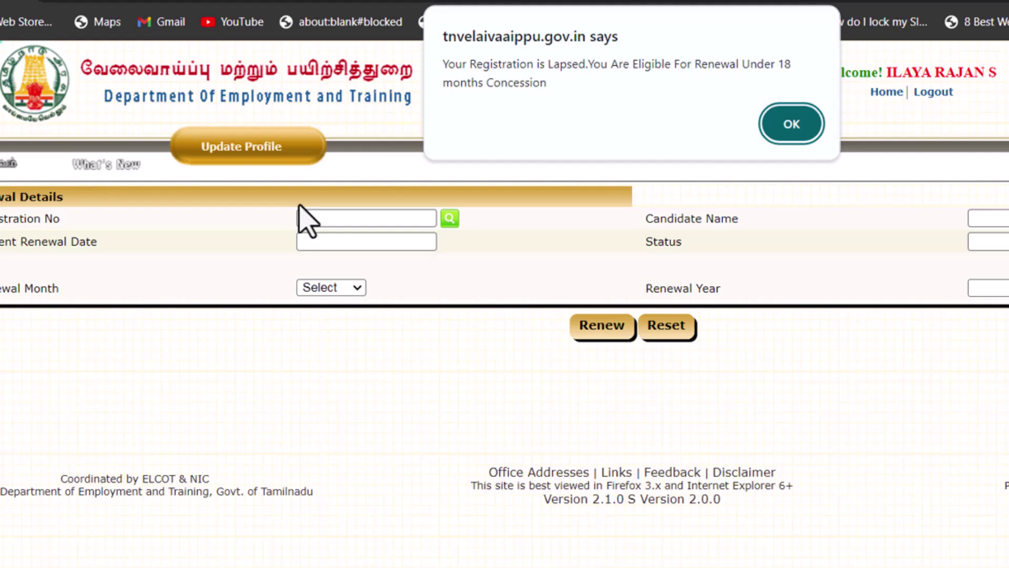
Renew the lapsed employment registration under the 18 months concession and acknowledge the renewal.
key("Return")
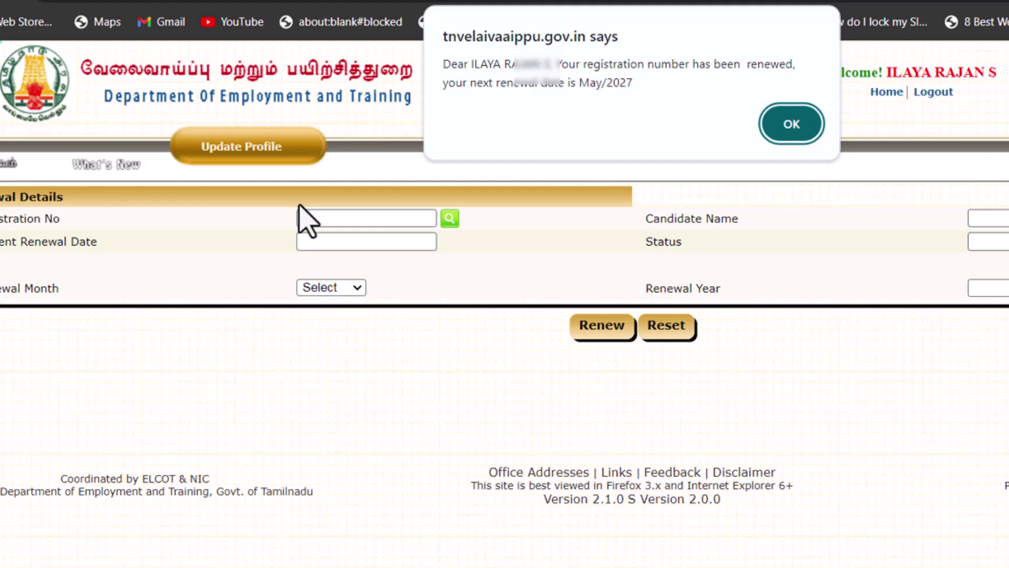
key("Return")
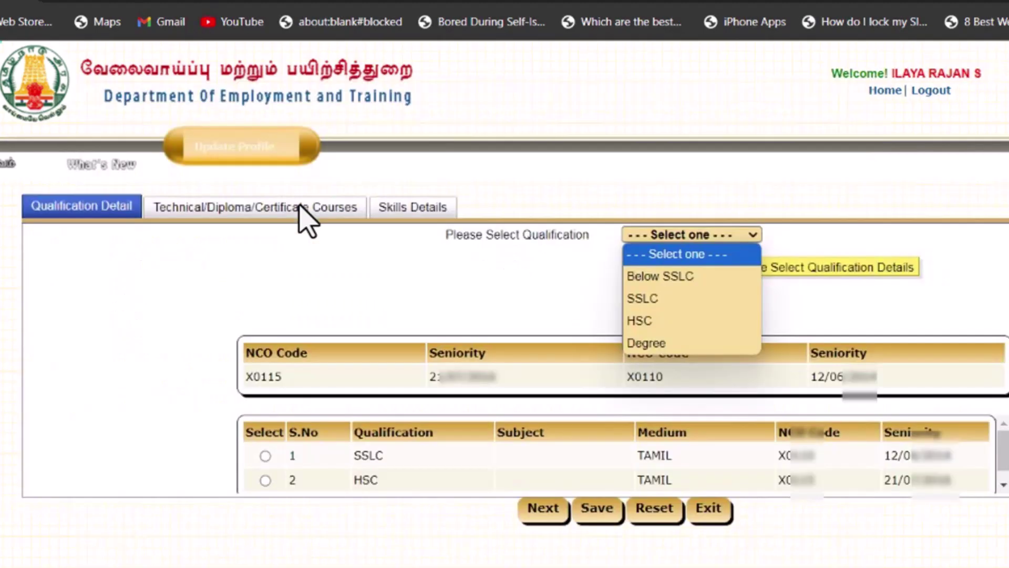
View the skills details and the technical, diploma and certificate course fields of the candidate profile.
left_click(305, 208)
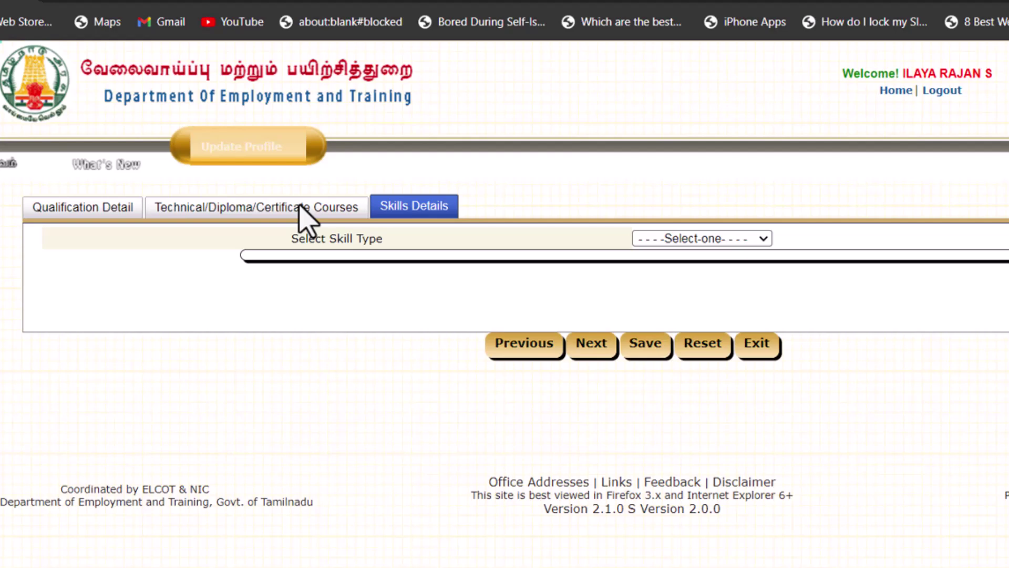
left_click(299, 206)
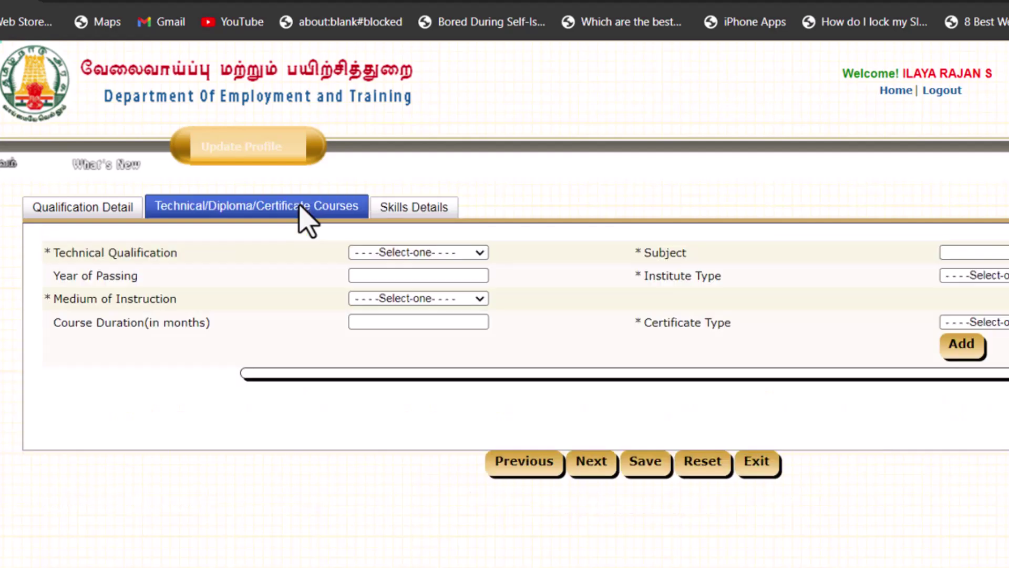